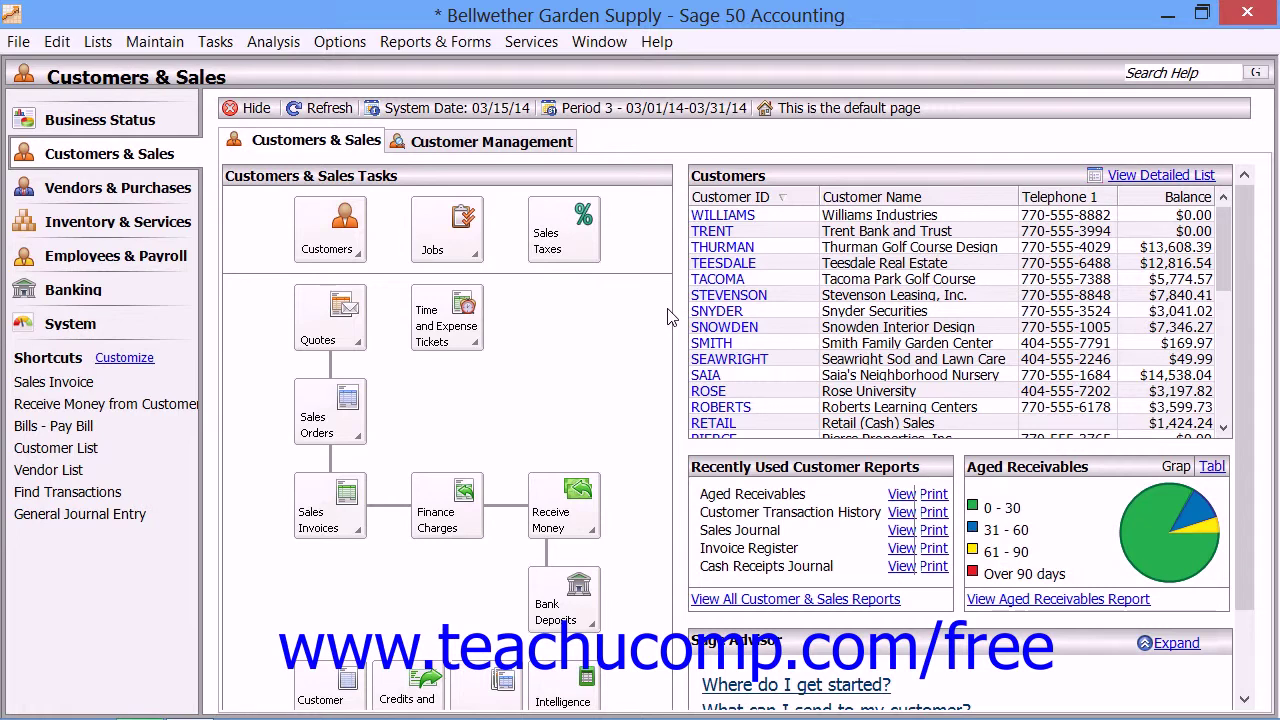
Open the Maintain Employees & Sales Reps window from the Maintain menu
click(131, 44)
click(210, 117)
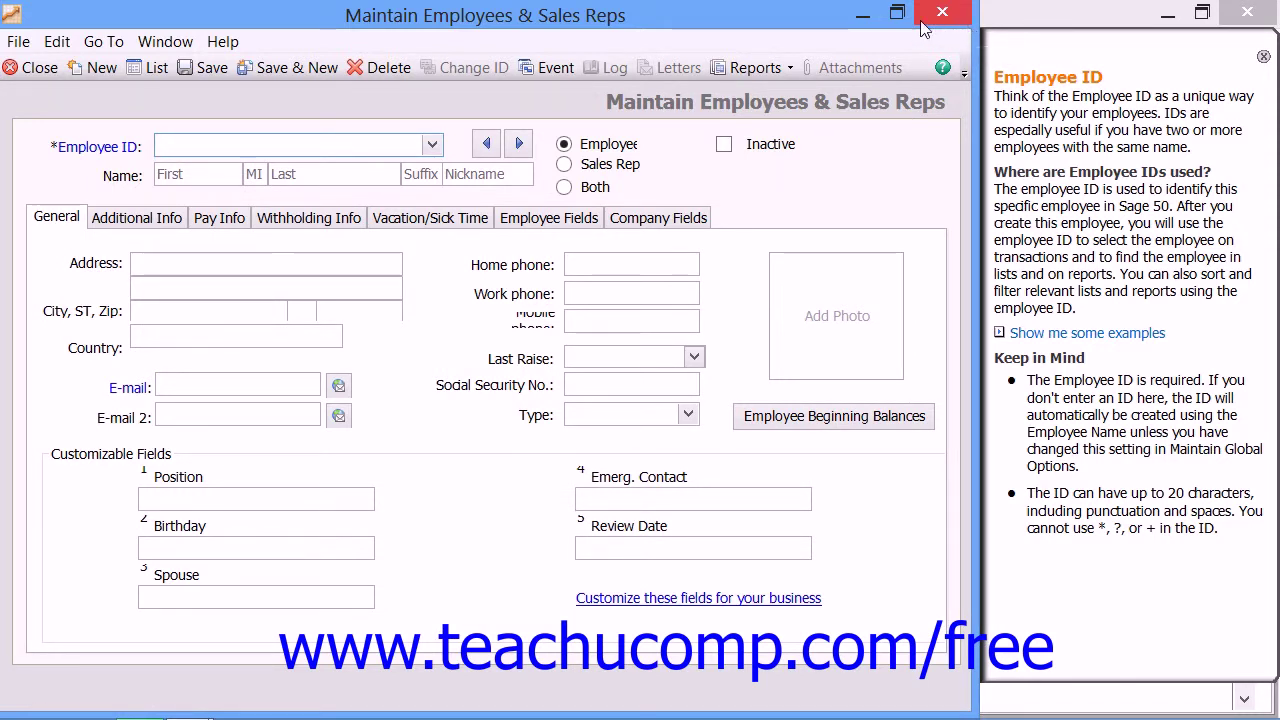
click(432, 146)
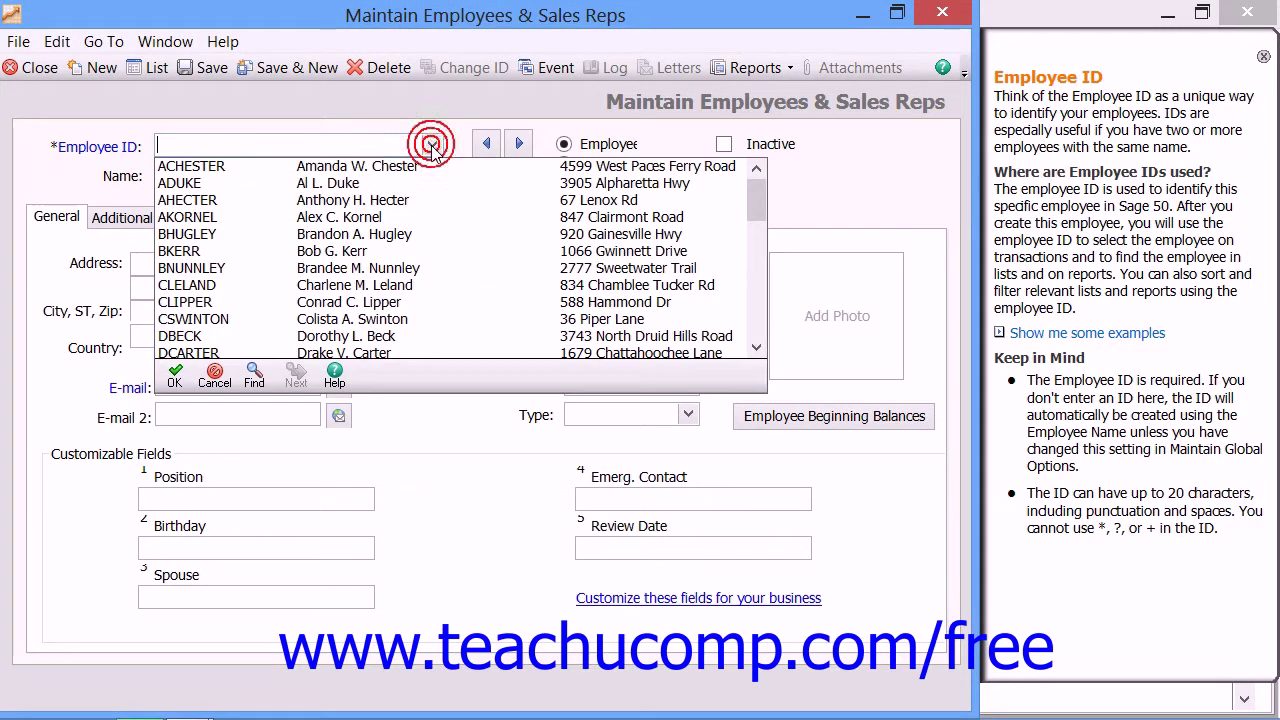
double_click(388, 166)
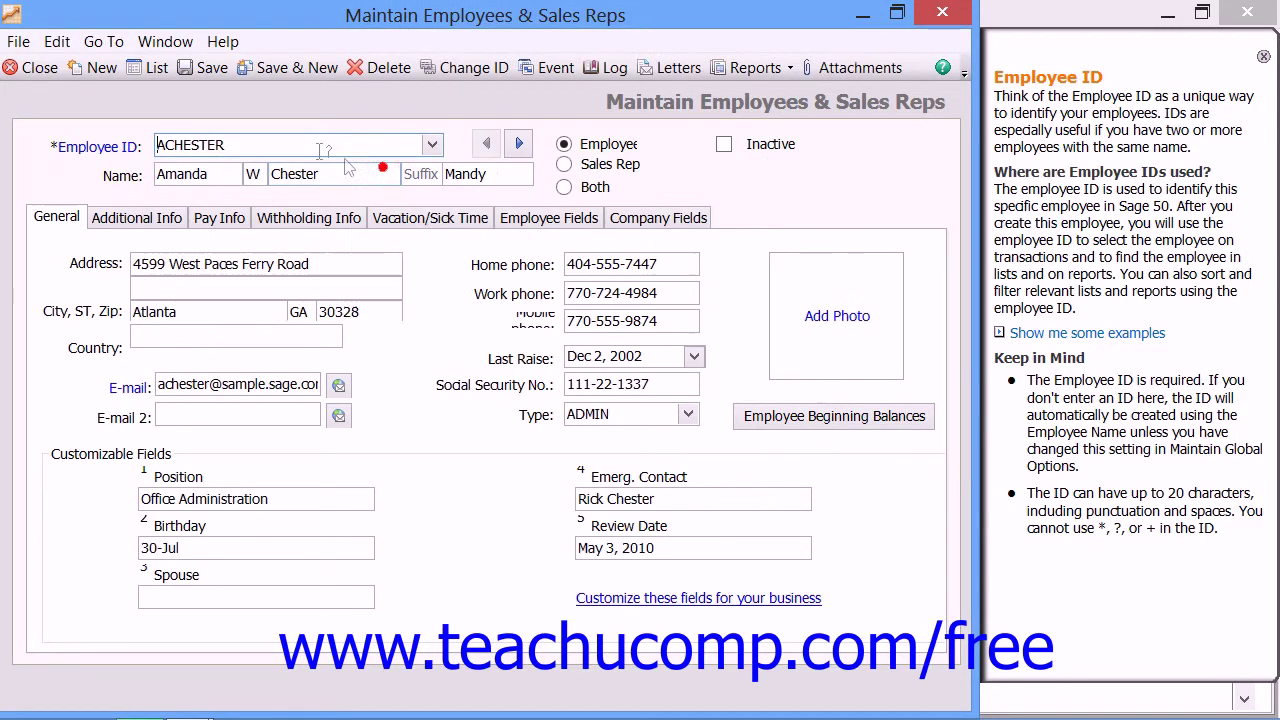
double_click(257, 150)
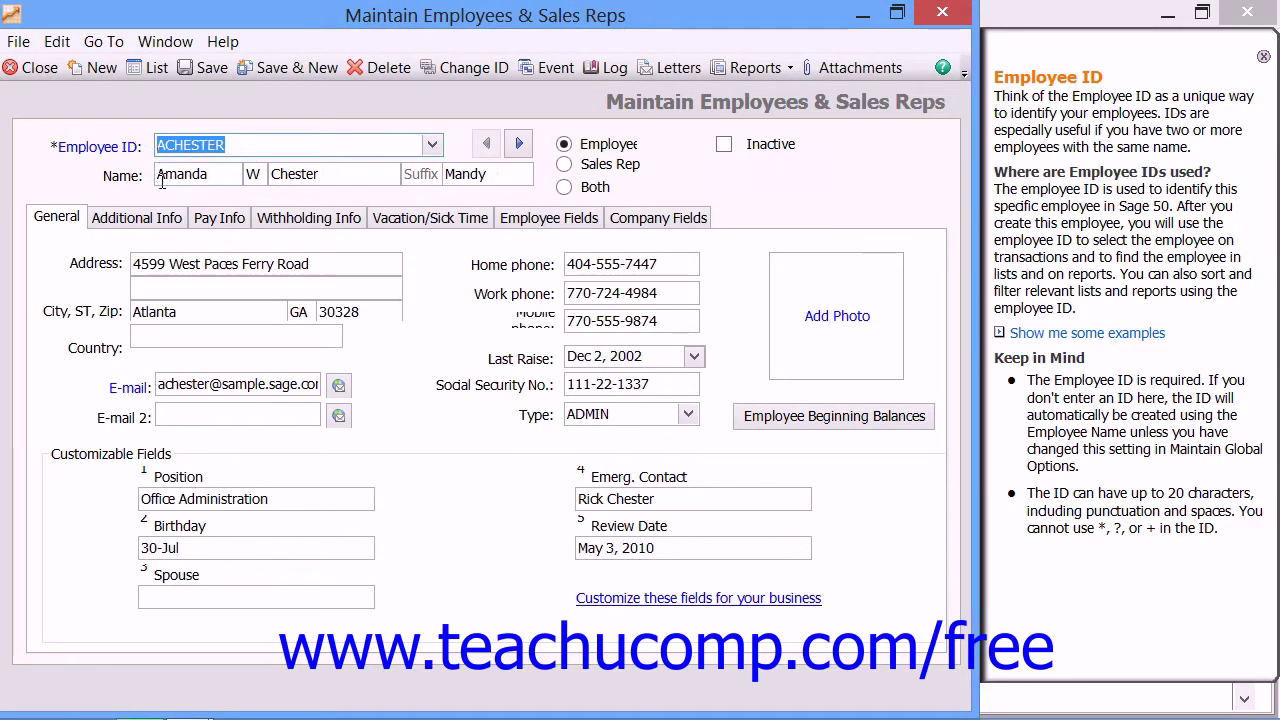
click(130, 190)
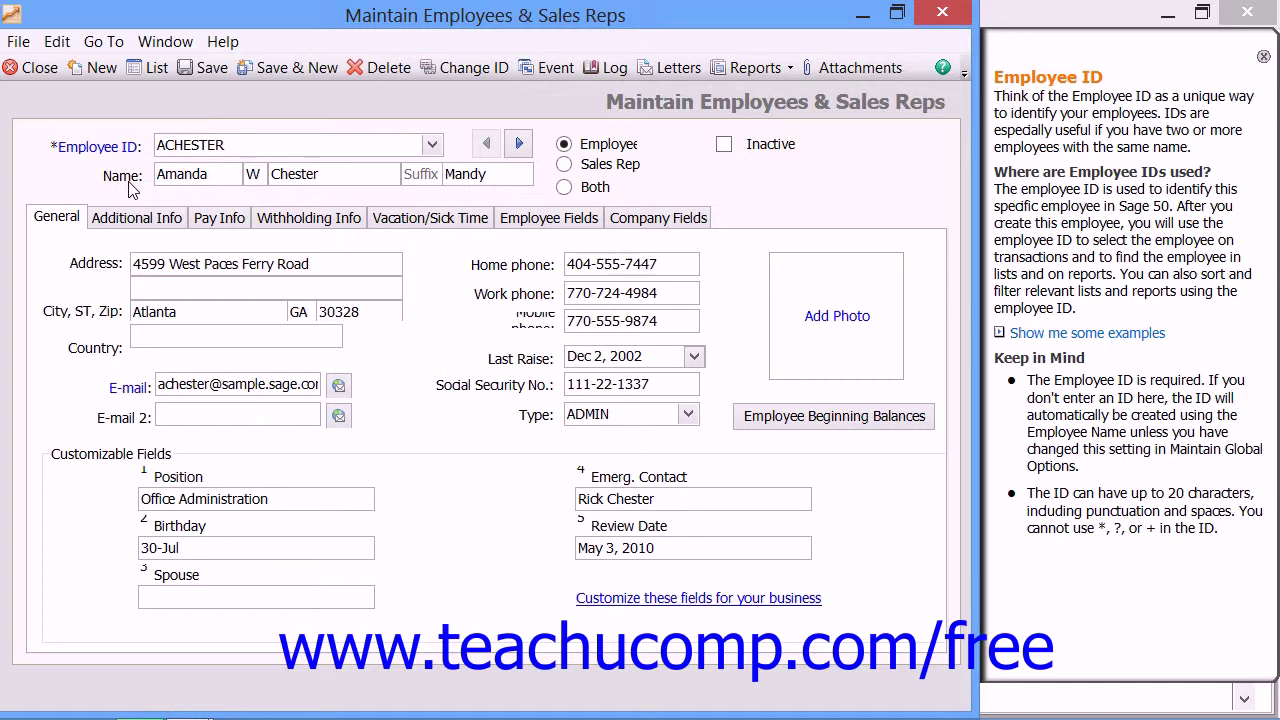
click(565, 146)
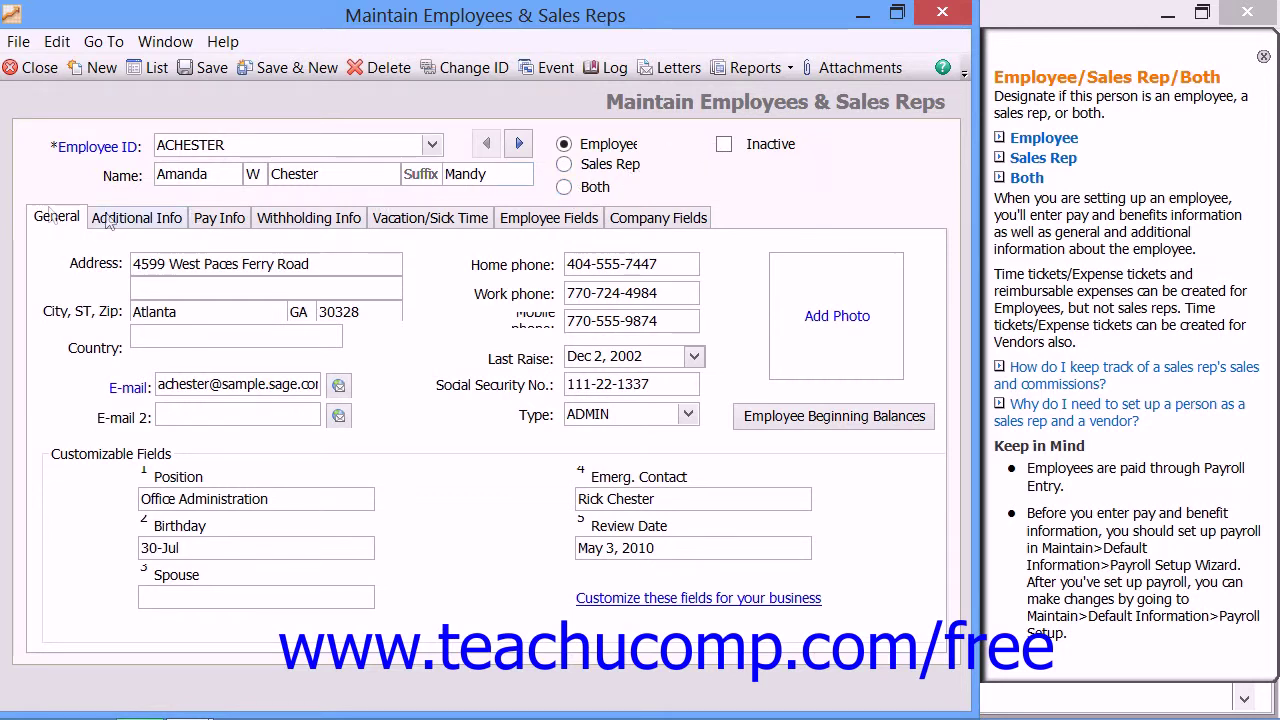
click(55, 218)
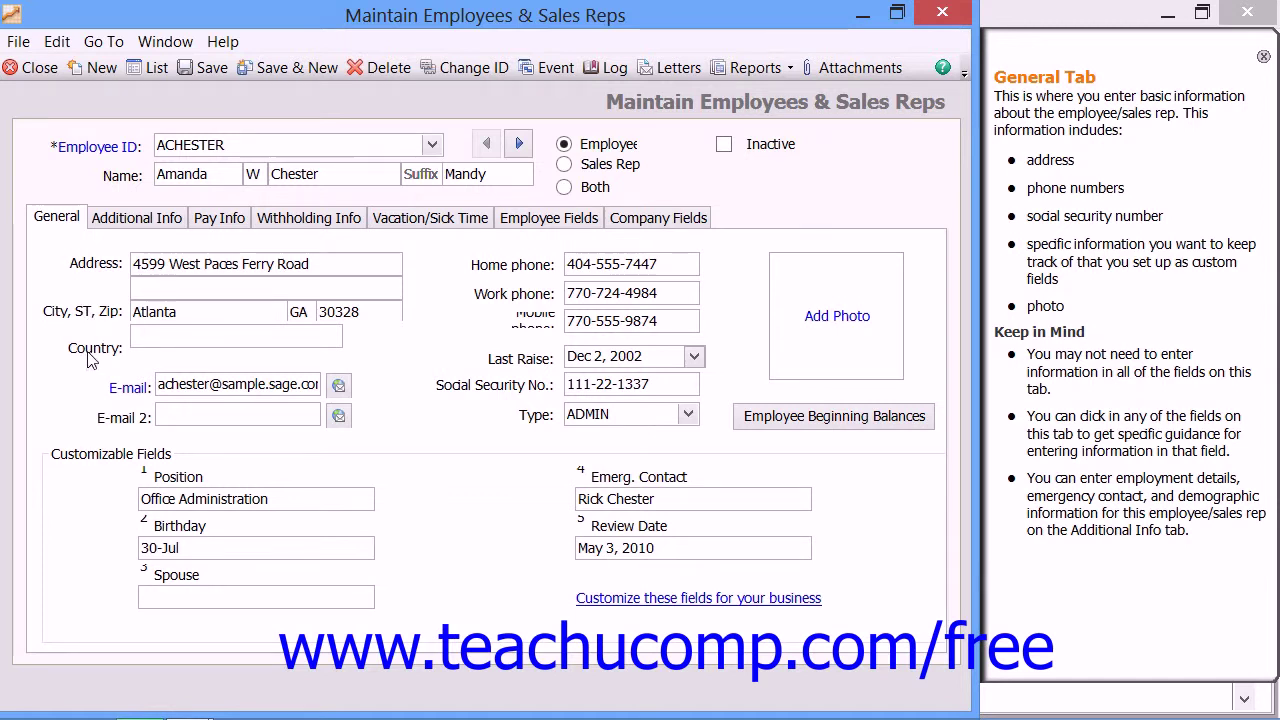
click(88, 350)
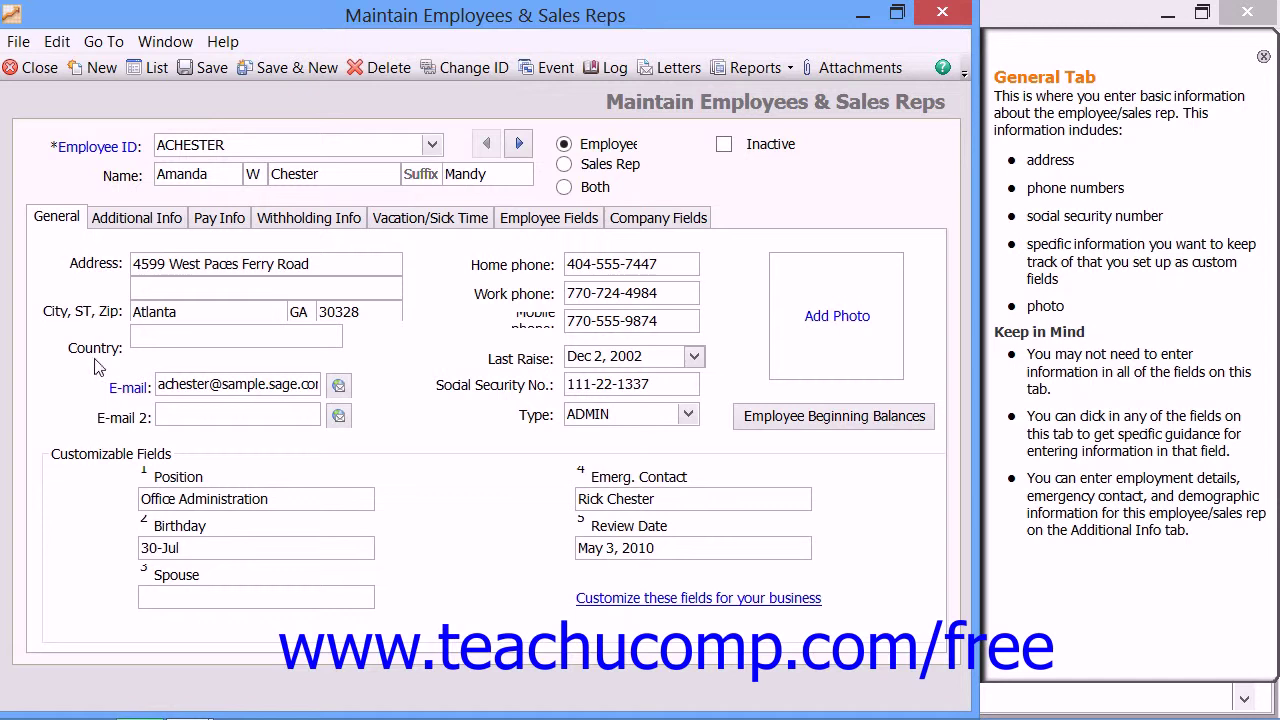
click(80, 417)
click(453, 295)
click(466, 364)
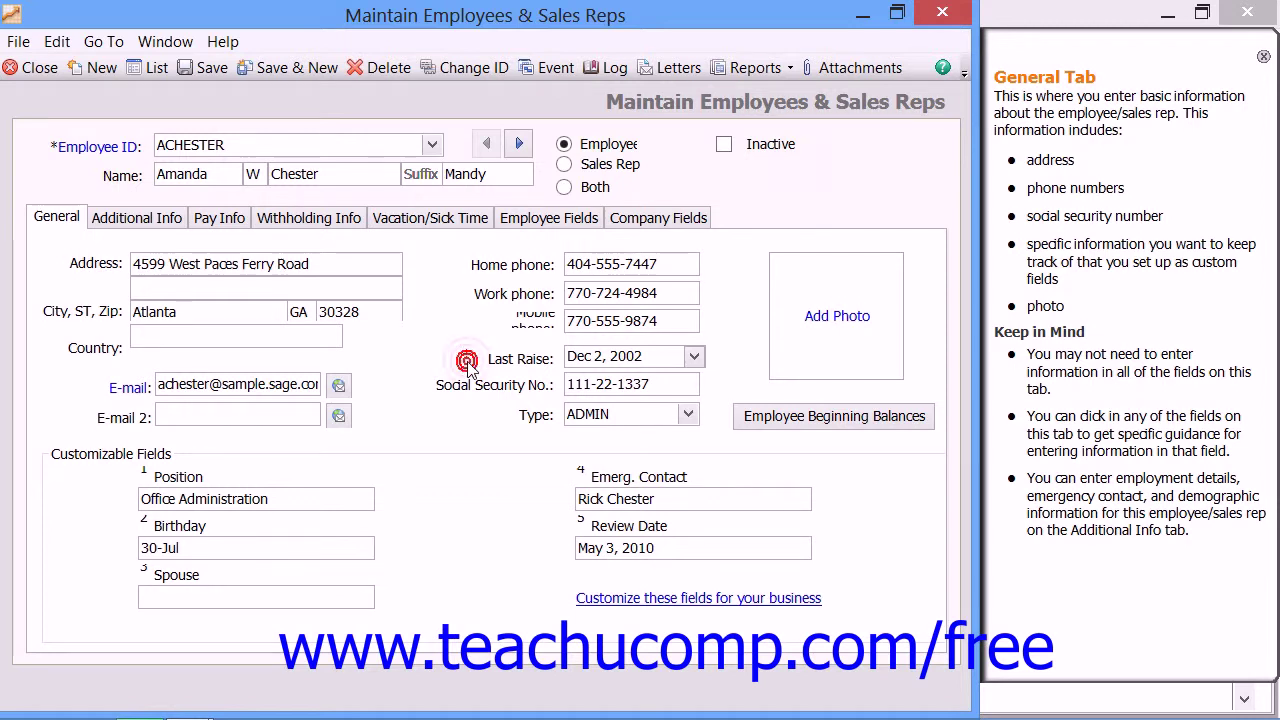
click(422, 387)
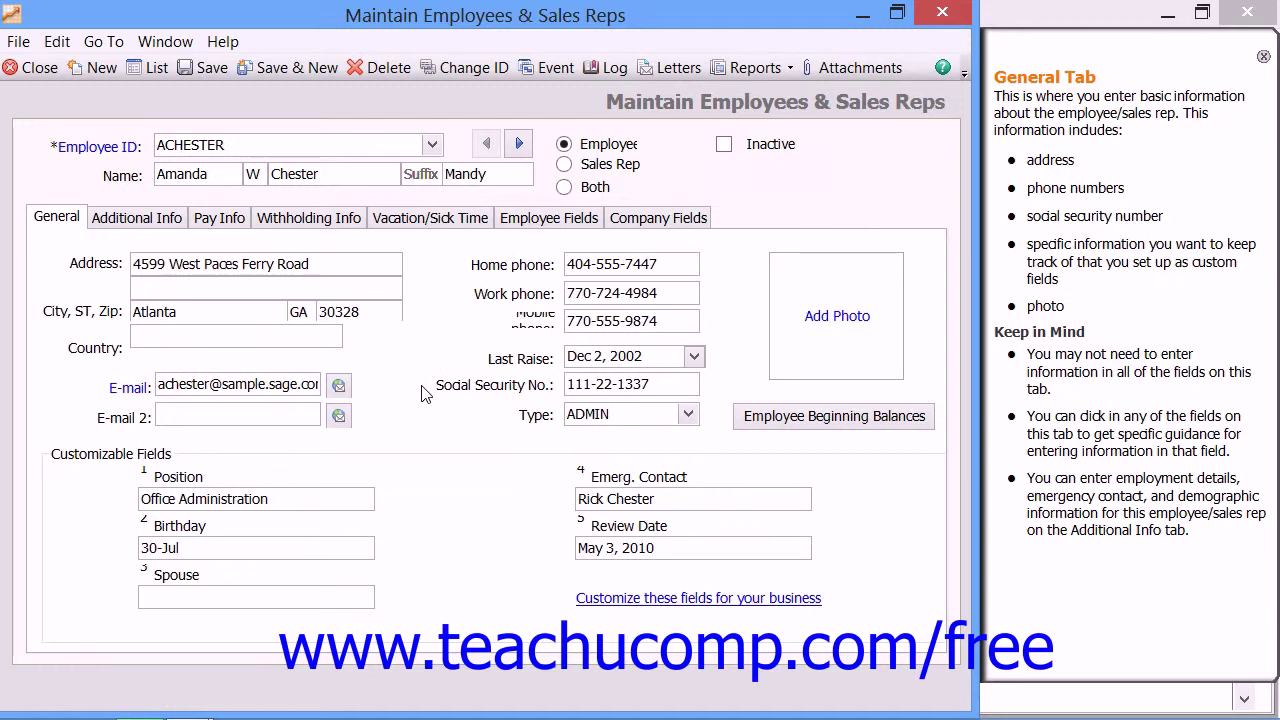
click(497, 418)
Review ACHESTER's all-zero Employee Beginning Balances, then close the window unchanged
click(822, 420)
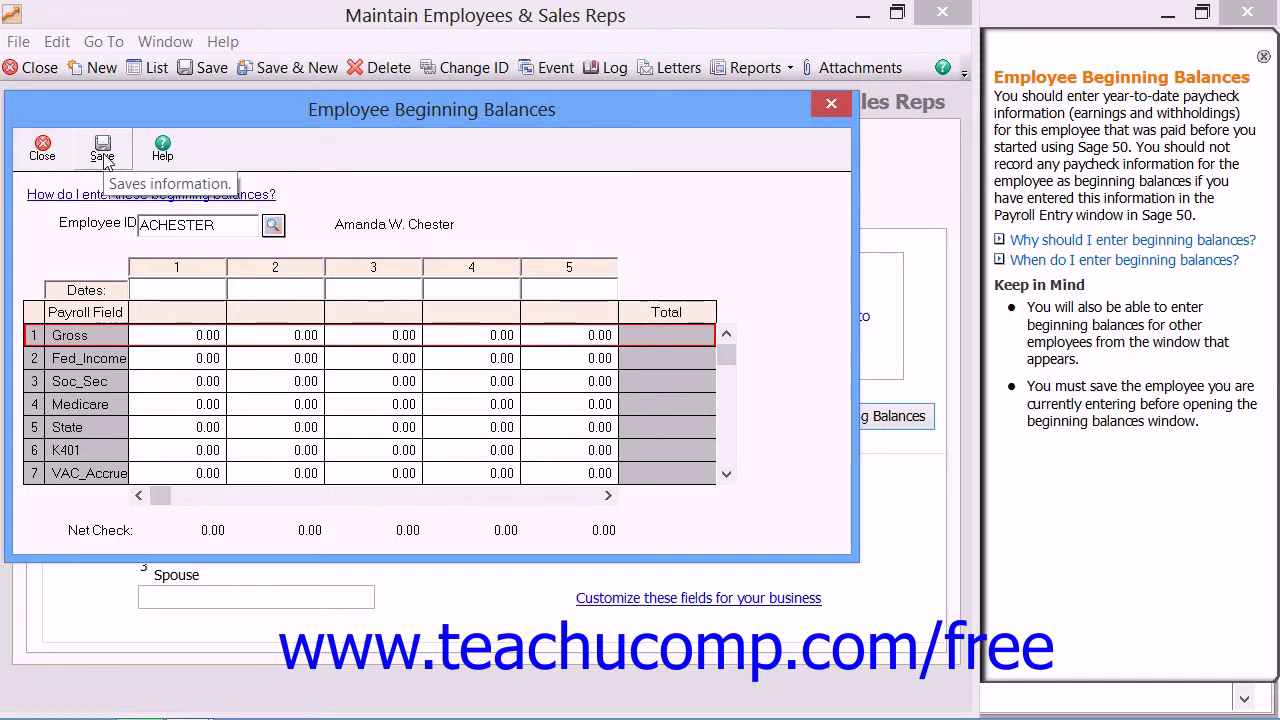
click(43, 150)
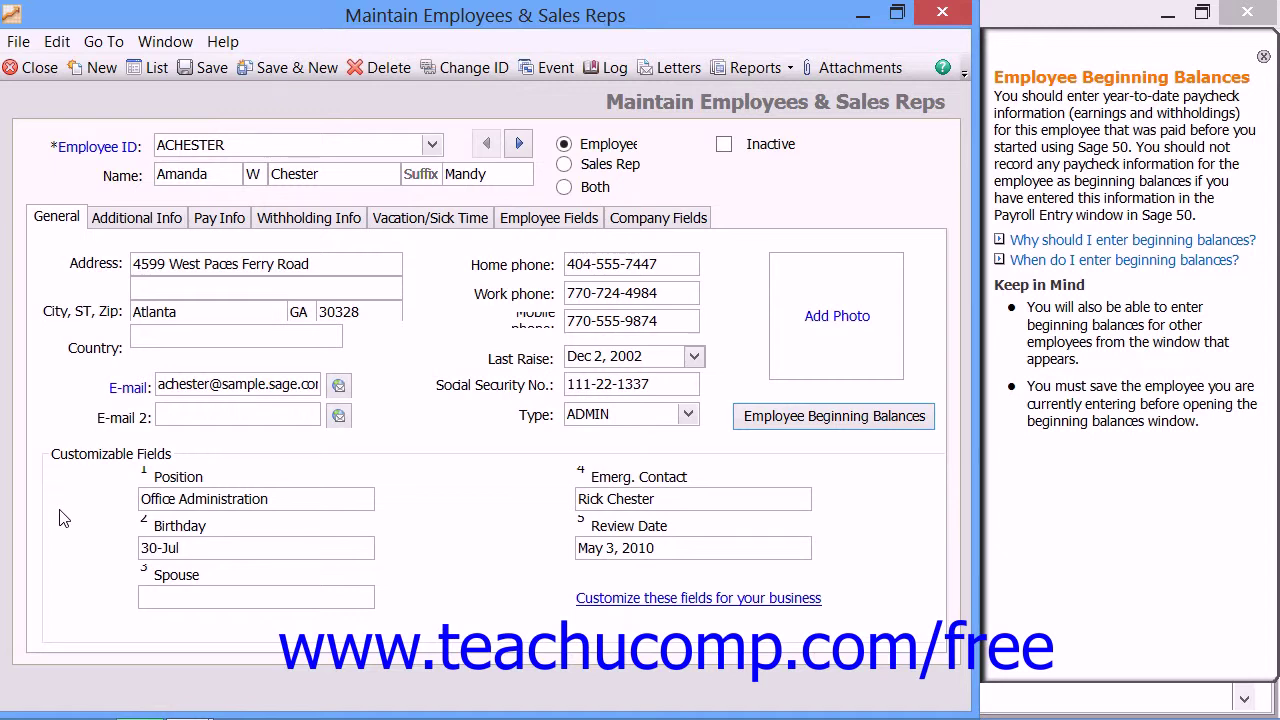
click(154, 228)
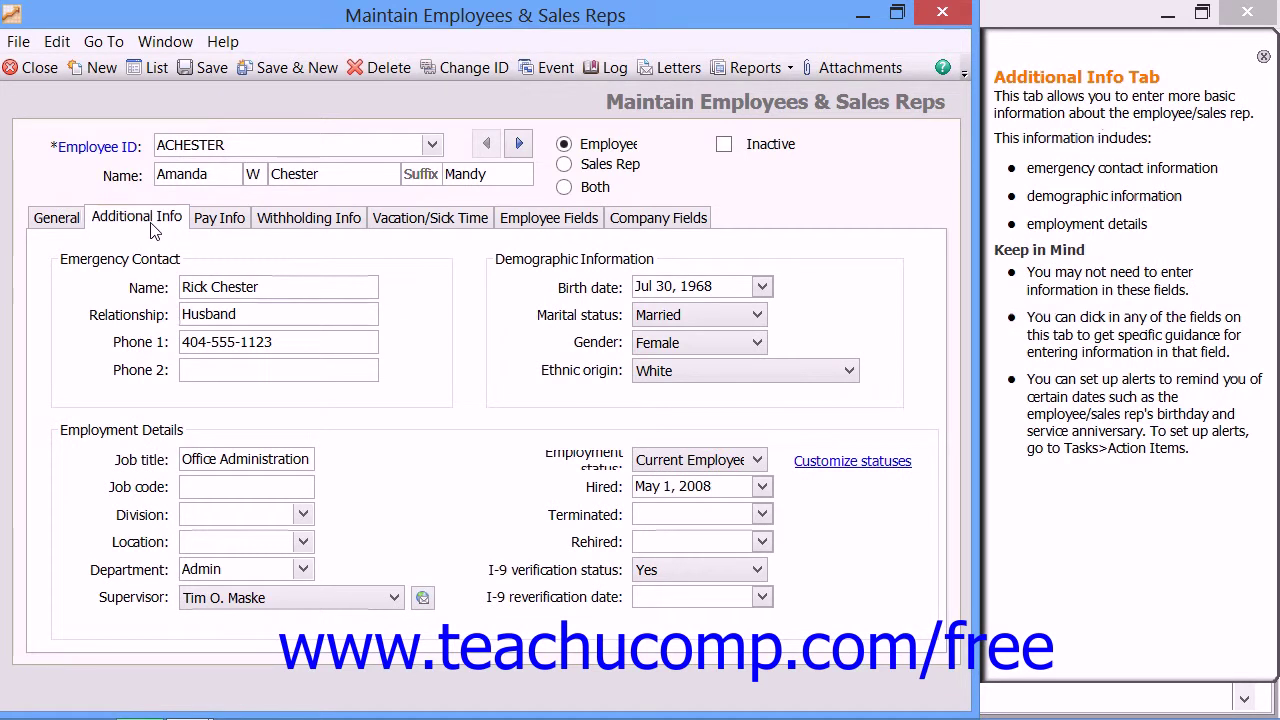
click(106, 266)
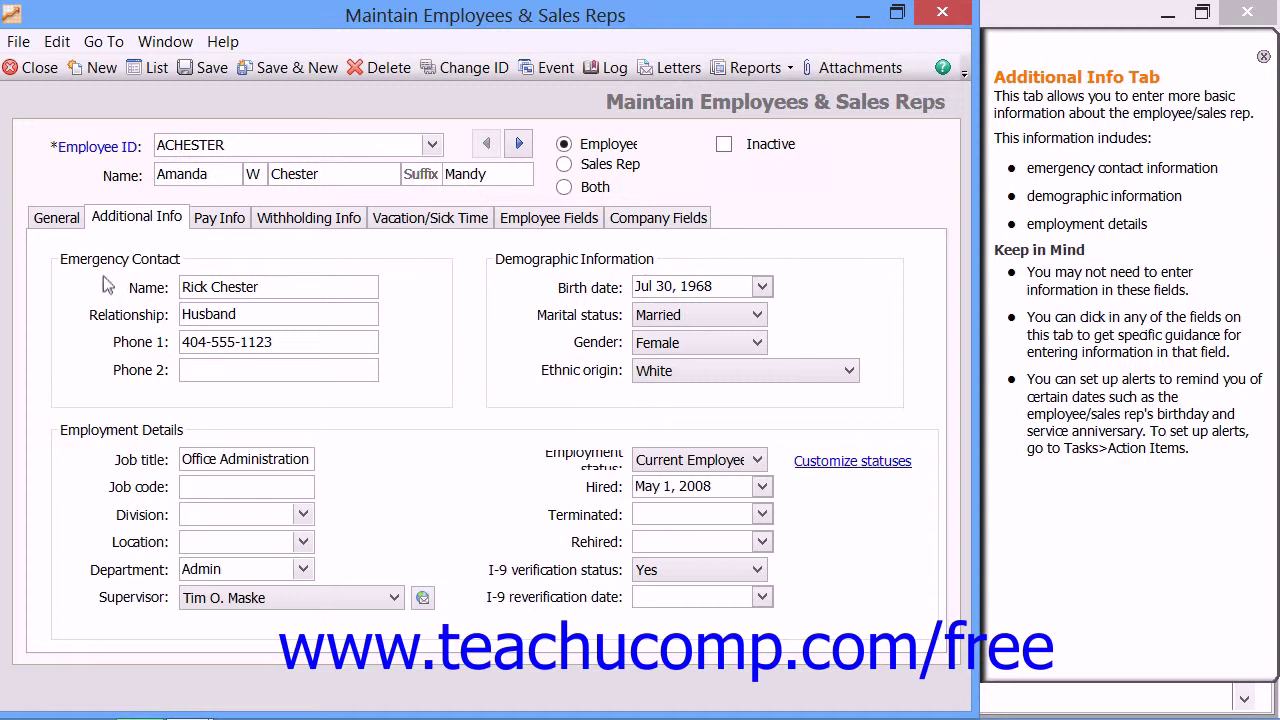
click(108, 286)
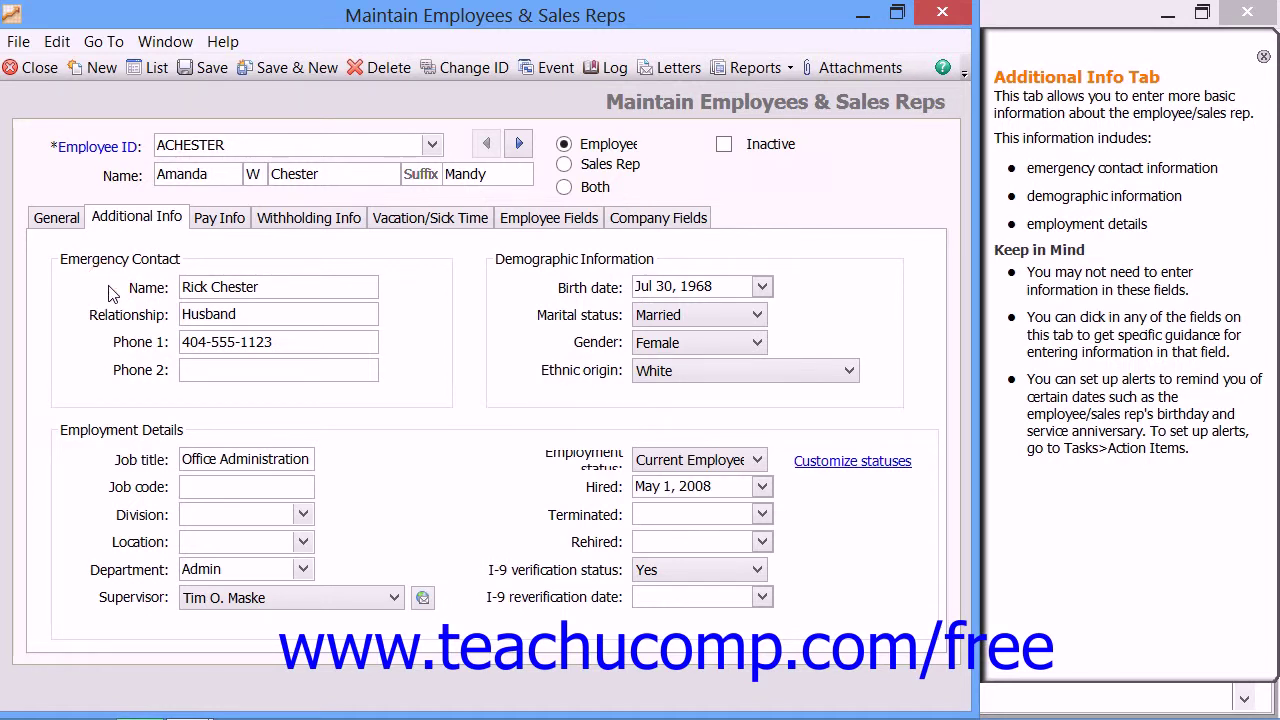
click(103, 314)
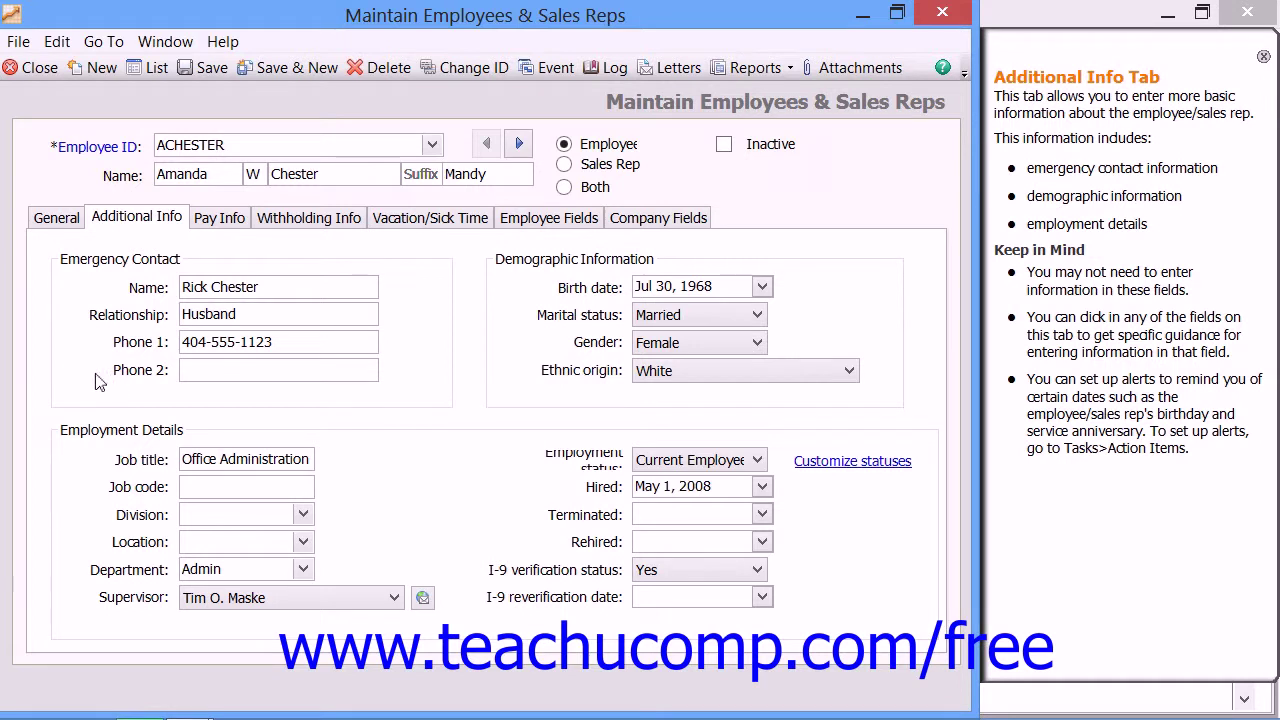
click(540, 289)
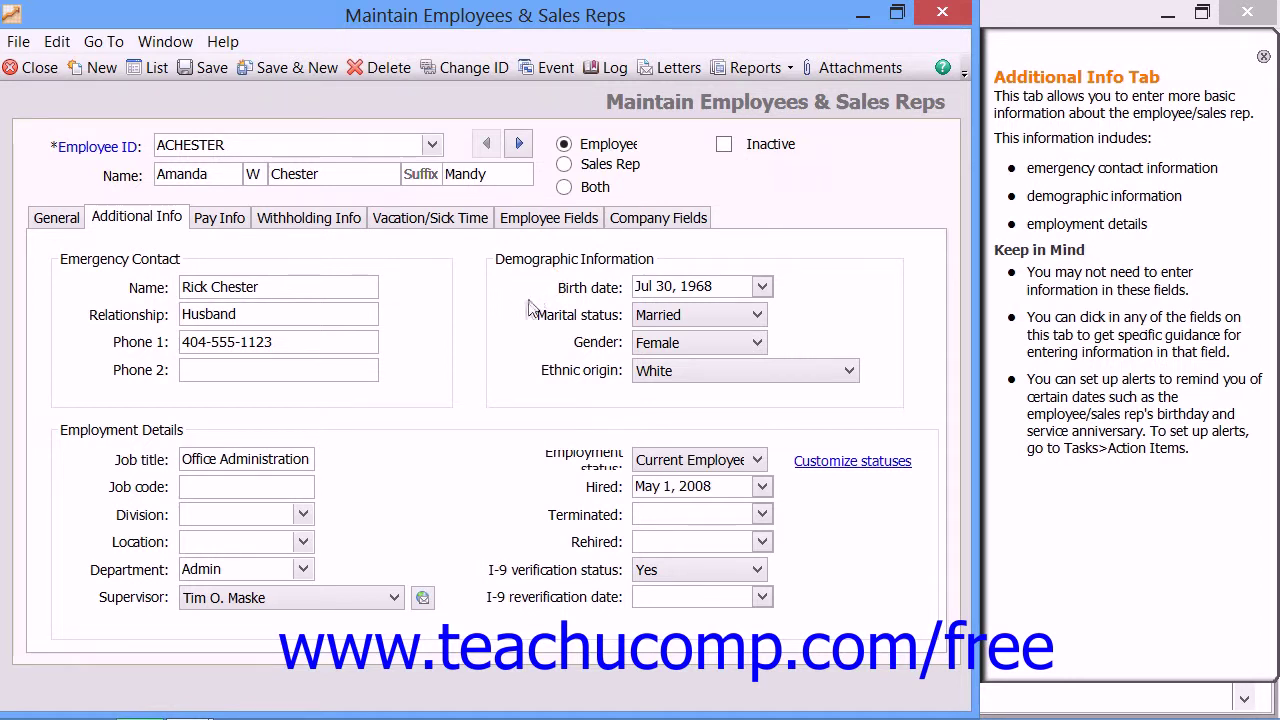
click(520, 314)
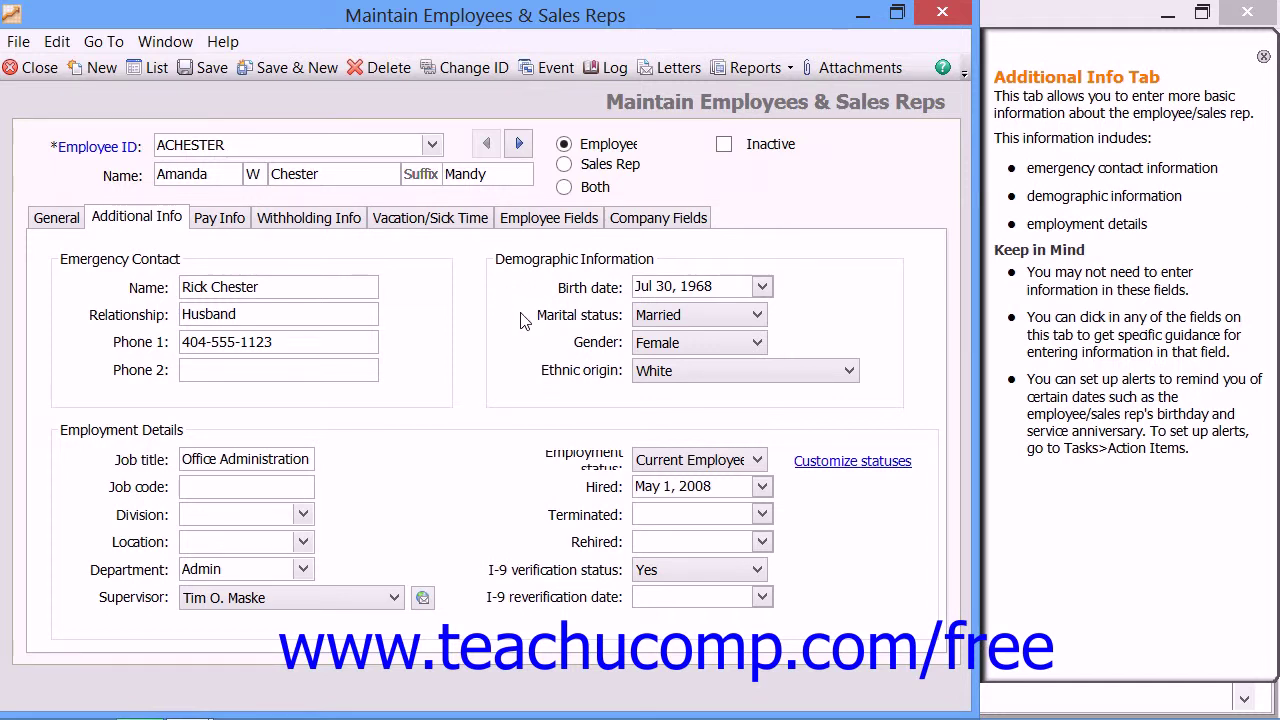
click(527, 368)
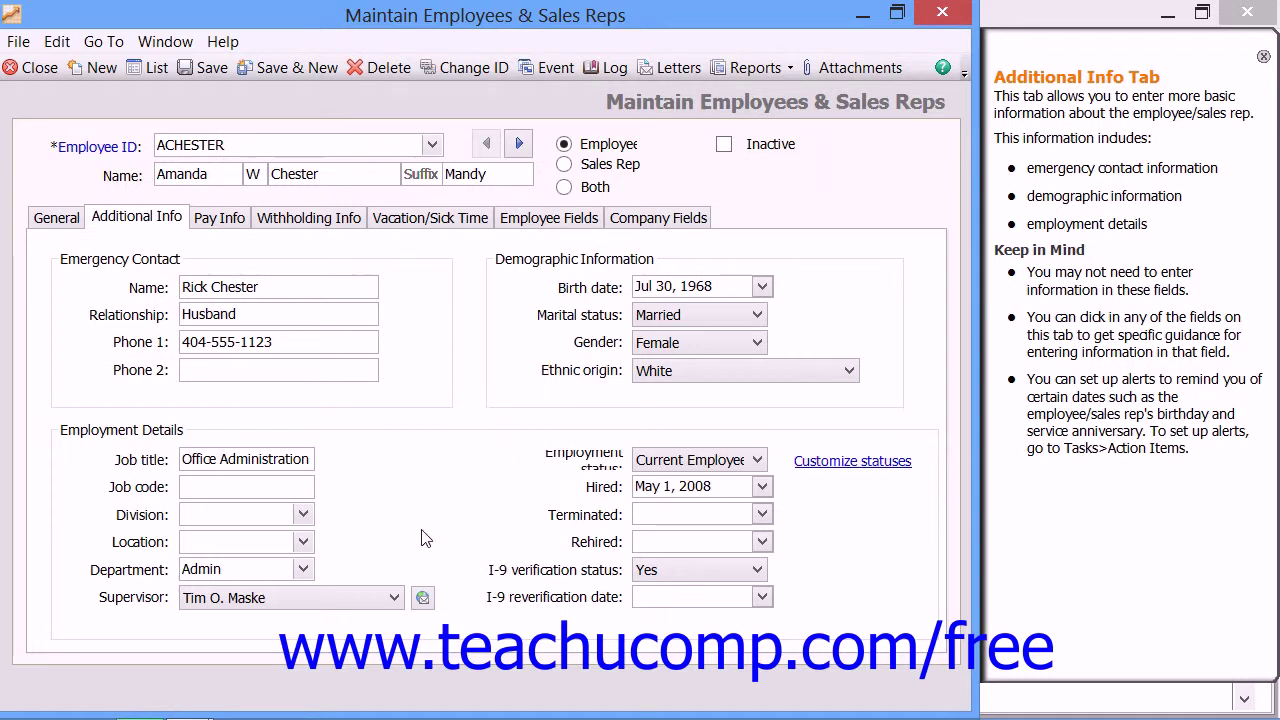
click(81, 440)
click(93, 467)
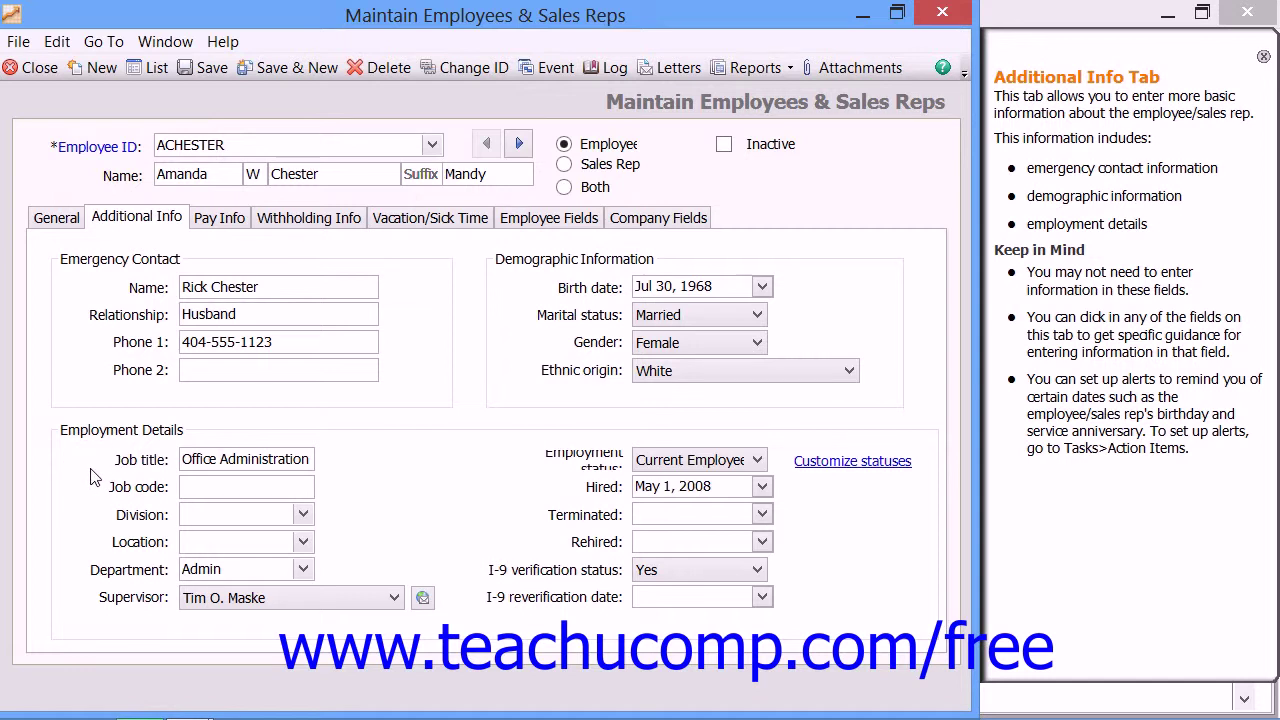
Go over the Job code, Division, Location and Department fields, then list possible supervisors
click(98, 492)
click(100, 520)
click(94, 544)
click(78, 571)
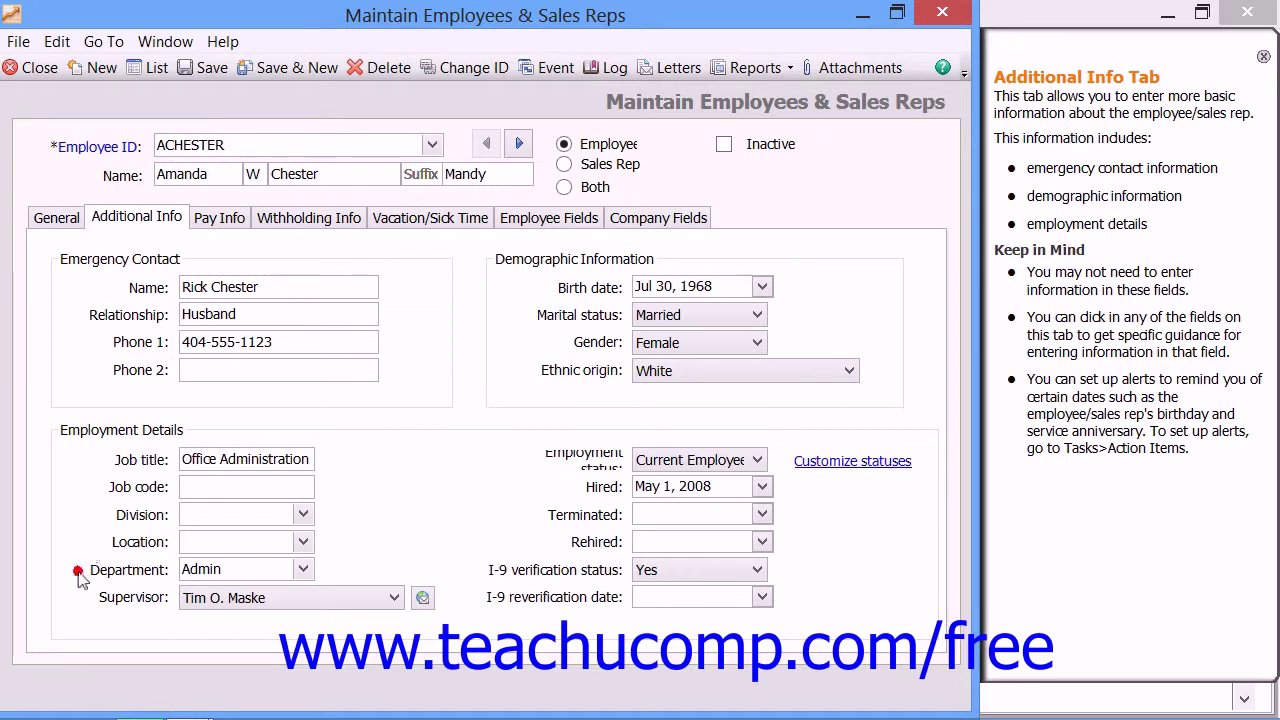
click(394, 598)
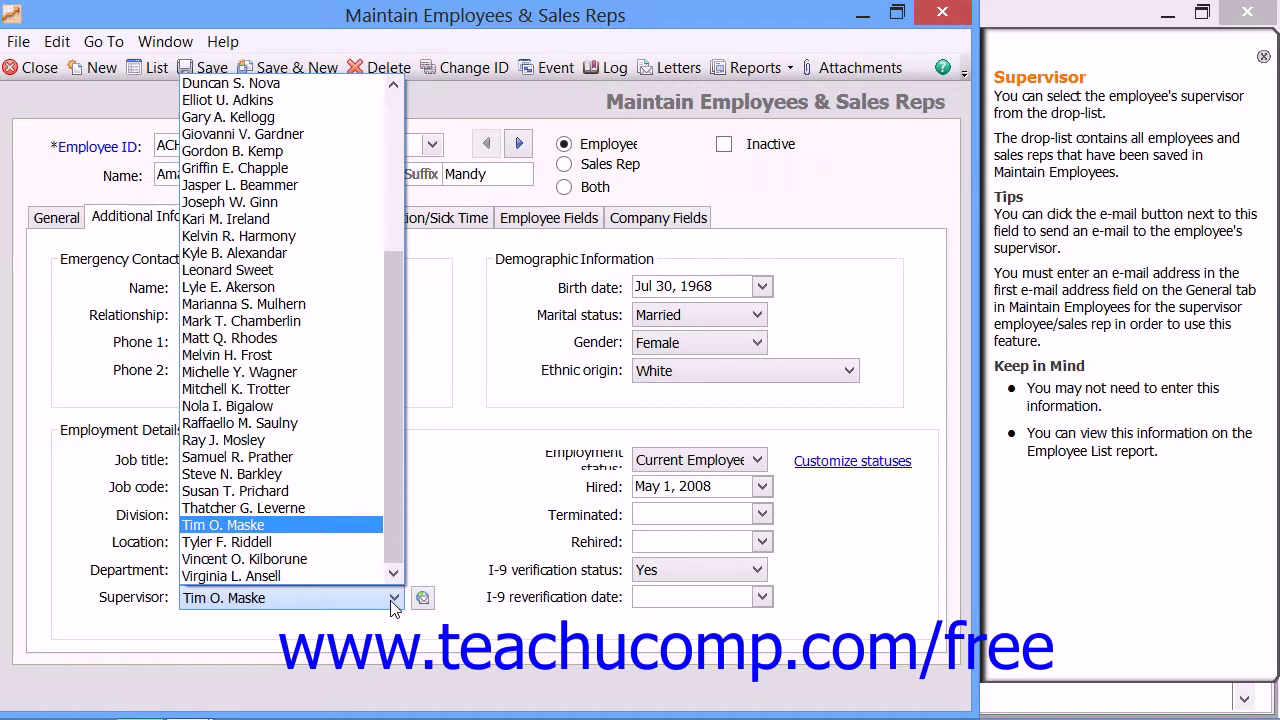
click(393, 598)
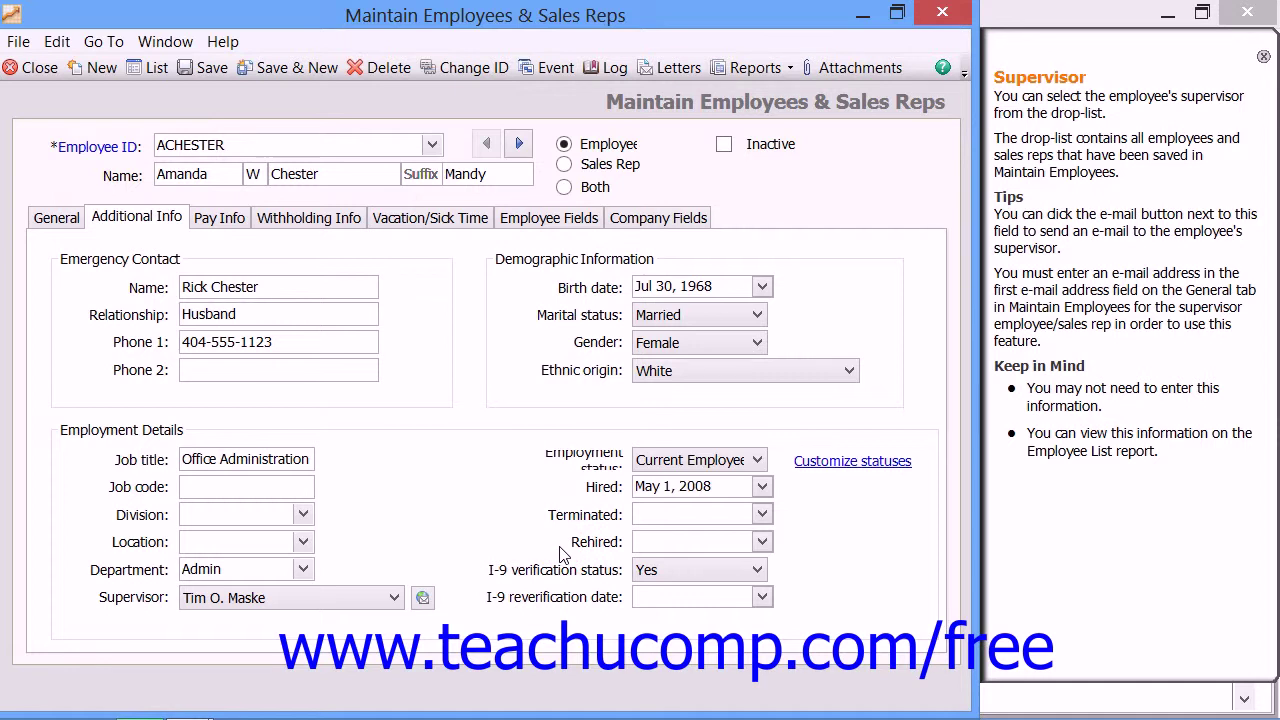
Show the I-9 verification status, then view the Pay Info tab: hourly, bi-weekly, 80 hours
click(502, 572)
click(237, 229)
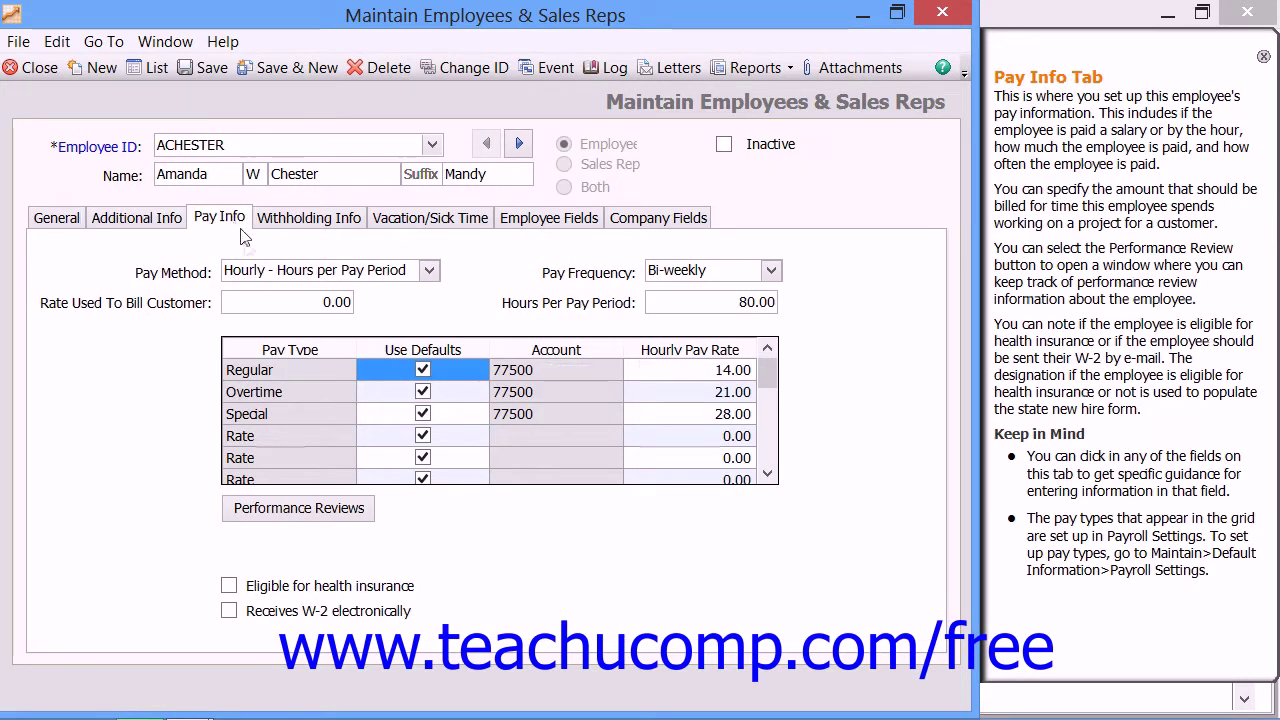
Keep the Hourly - Hours per Pay Period method and show help on Rate Used To Bill Customer
click(428, 271)
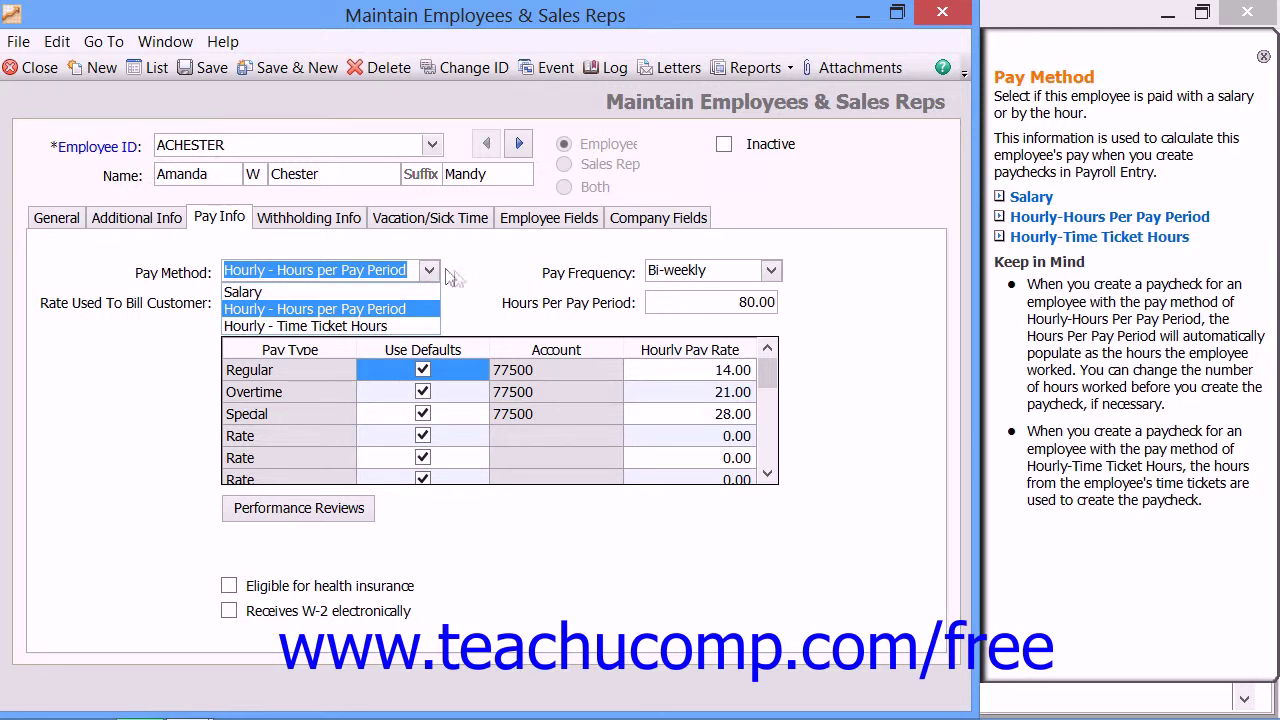
click(462, 278)
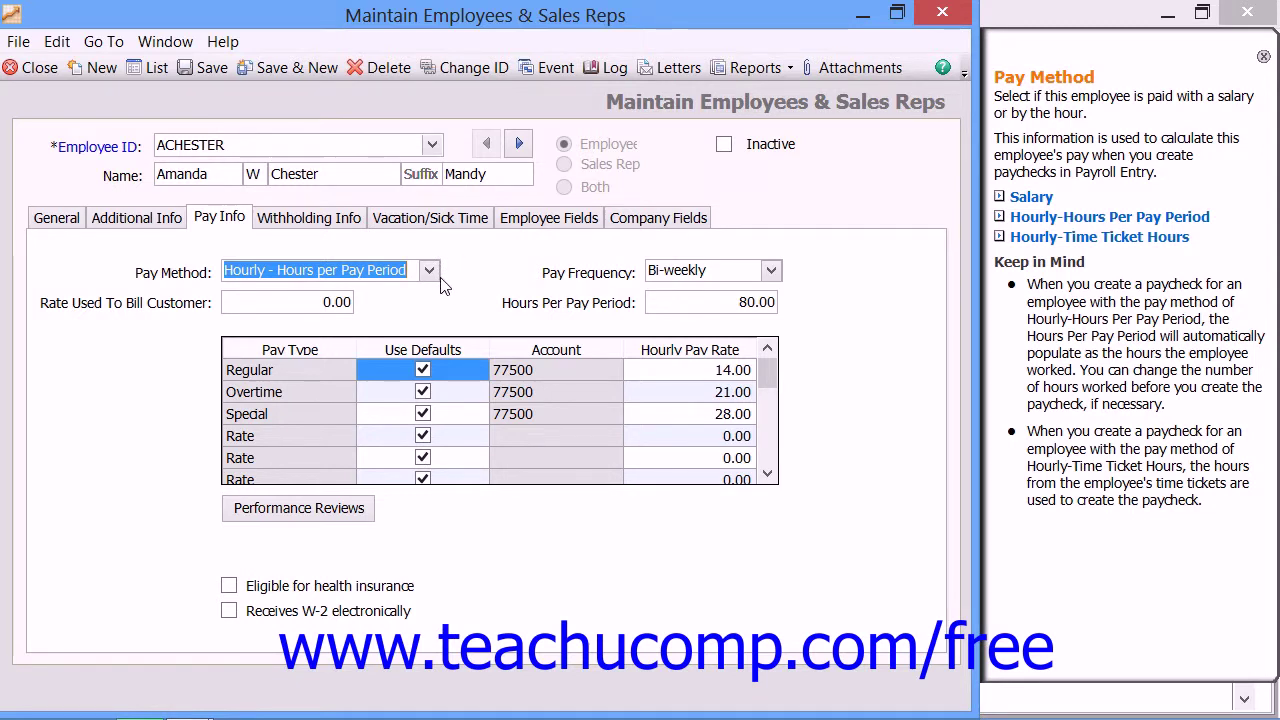
click(301, 303)
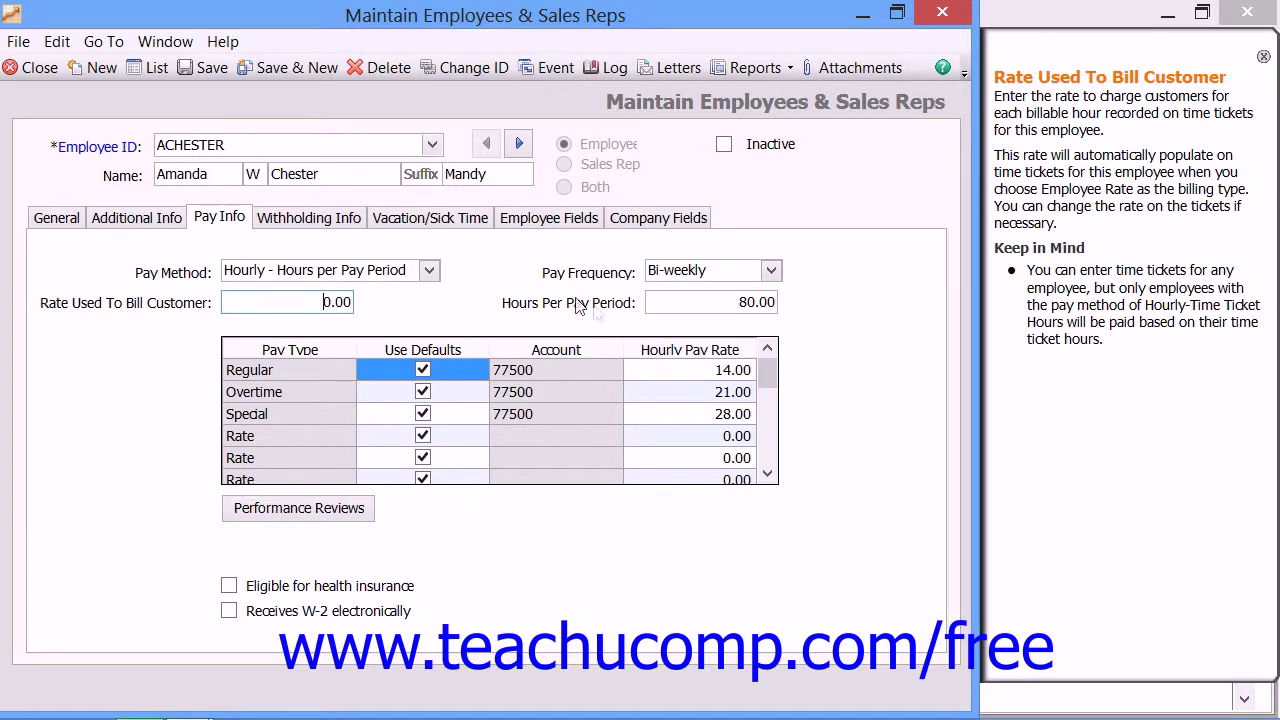
Show help on Hours Per Pay Period (80.00) and the Regular hourly rate of 14.00
click(679, 310)
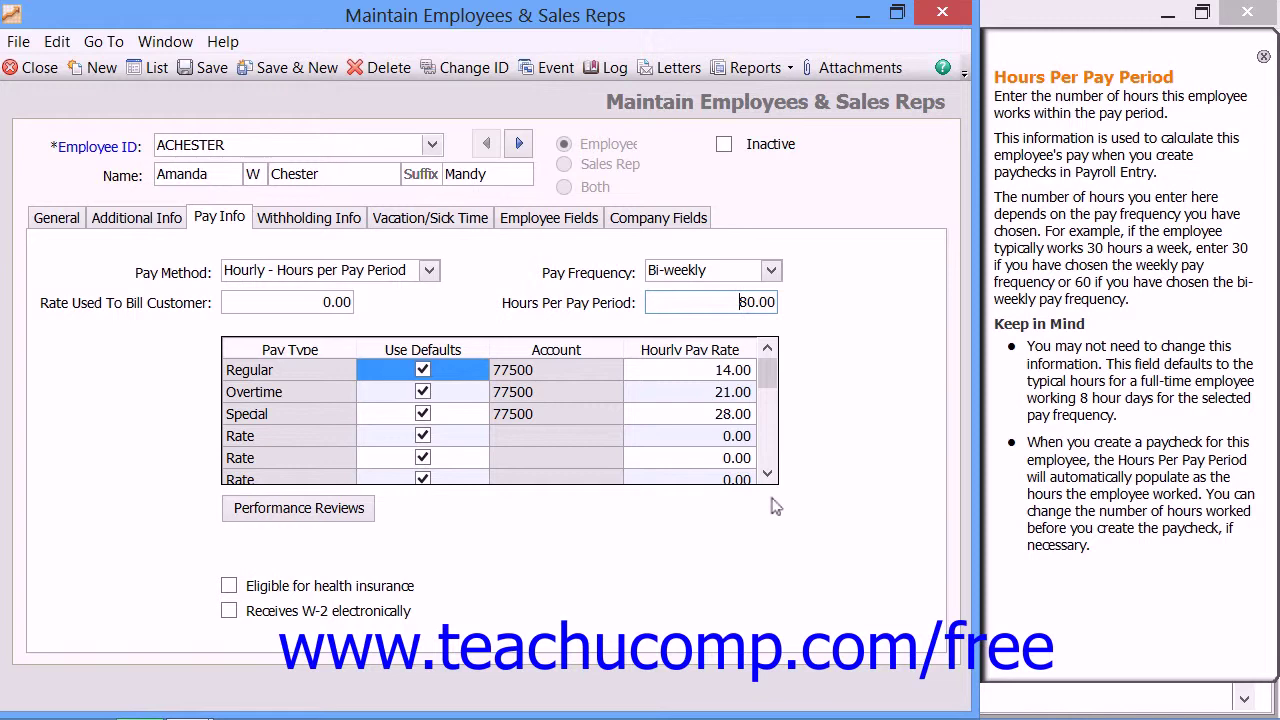
click(706, 372)
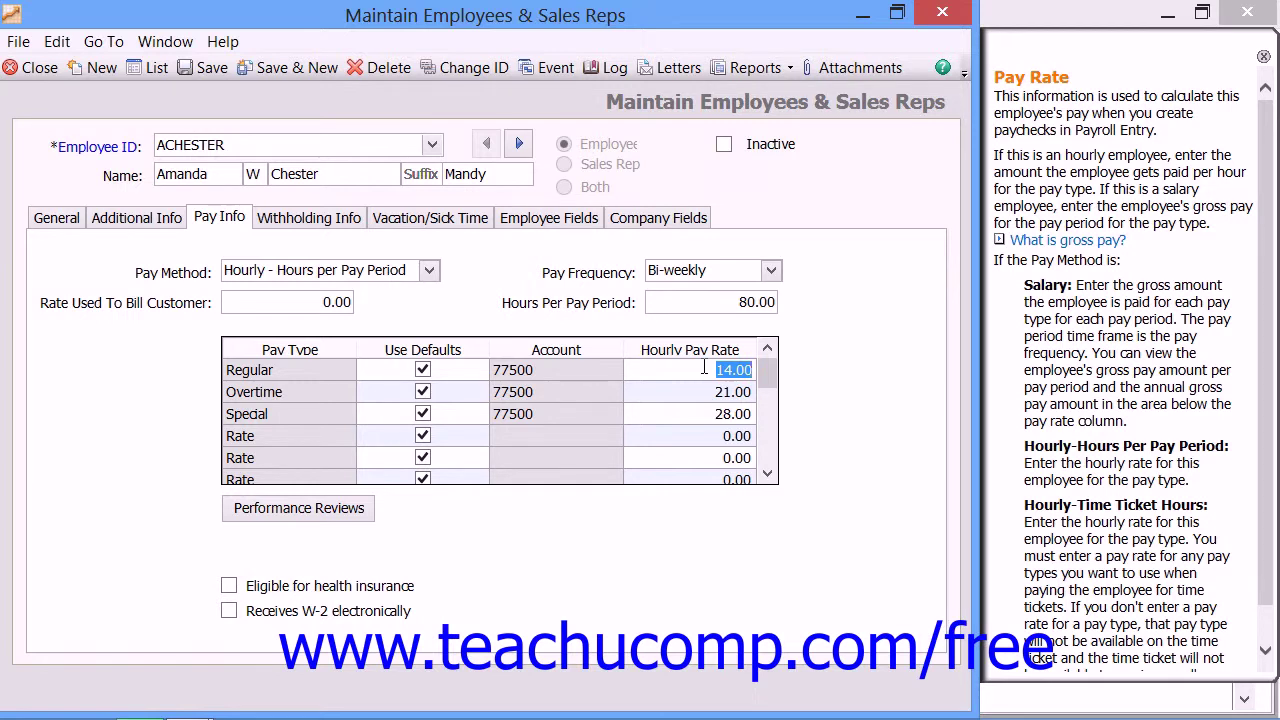
click(423, 371)
click(423, 371)
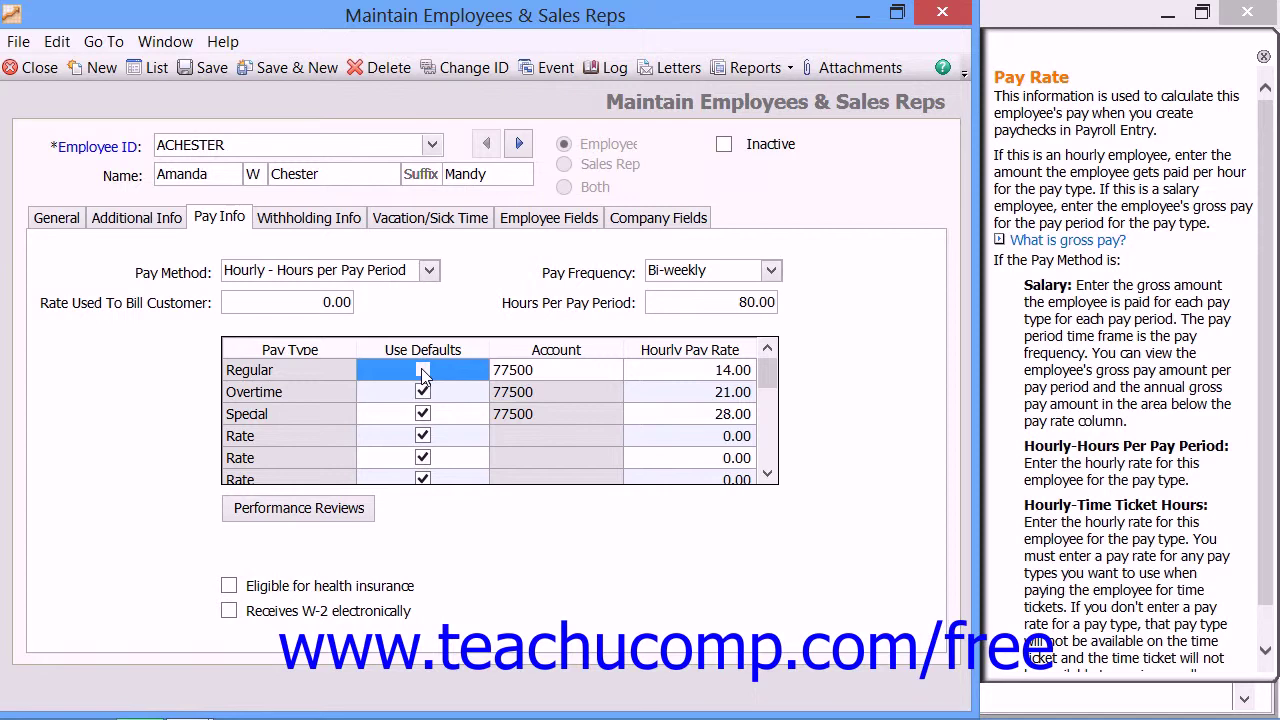
click(422, 371)
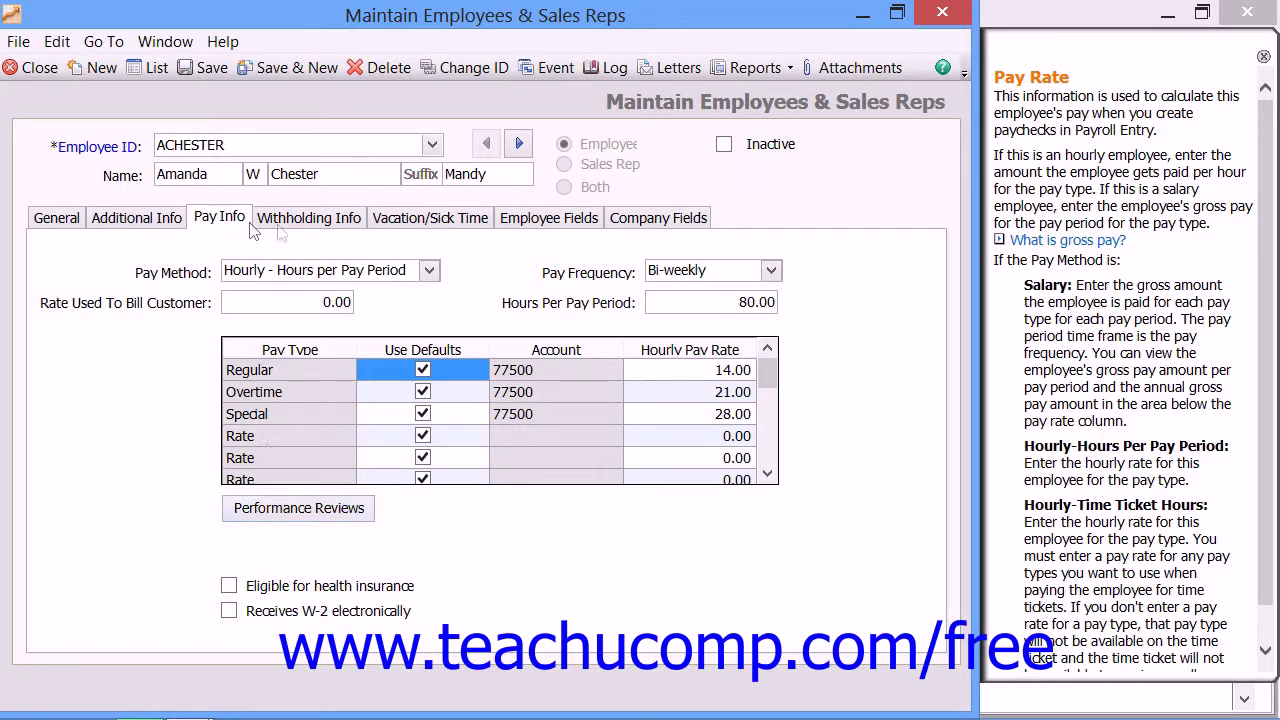
click(280, 228)
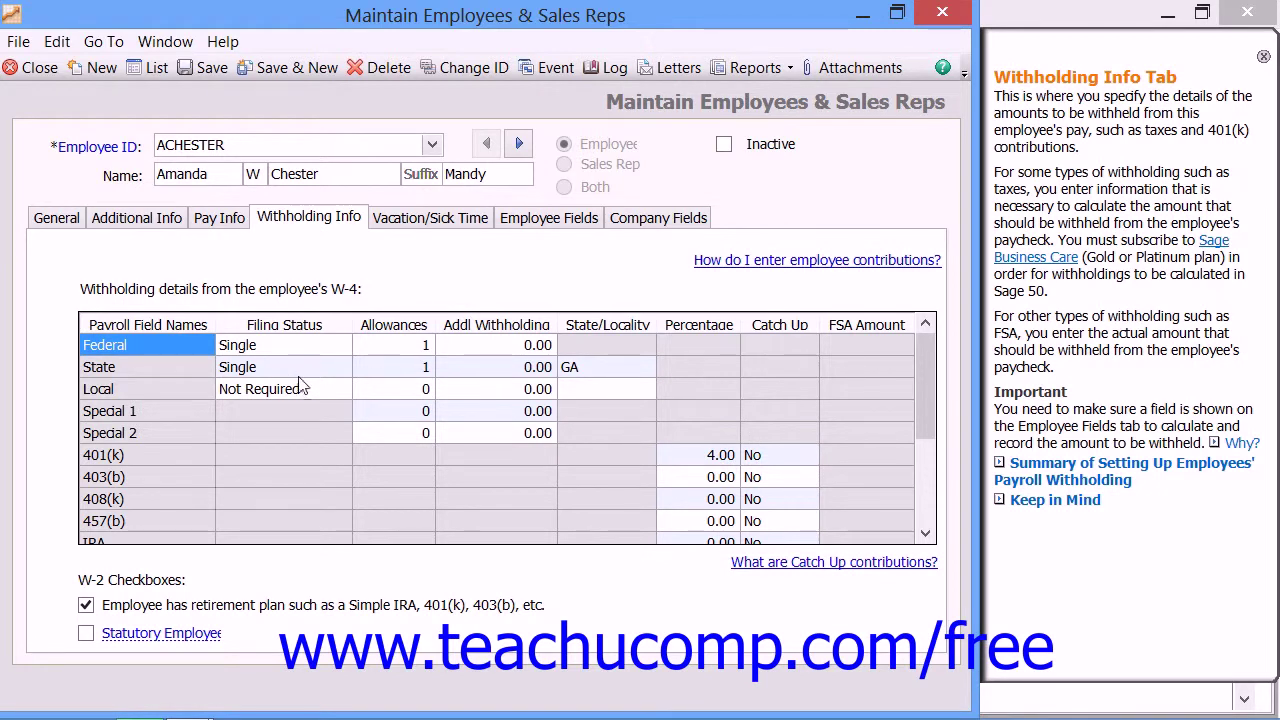
On Vacation/Sick Time, uncheck and recheck the company default vacation settings
click(404, 224)
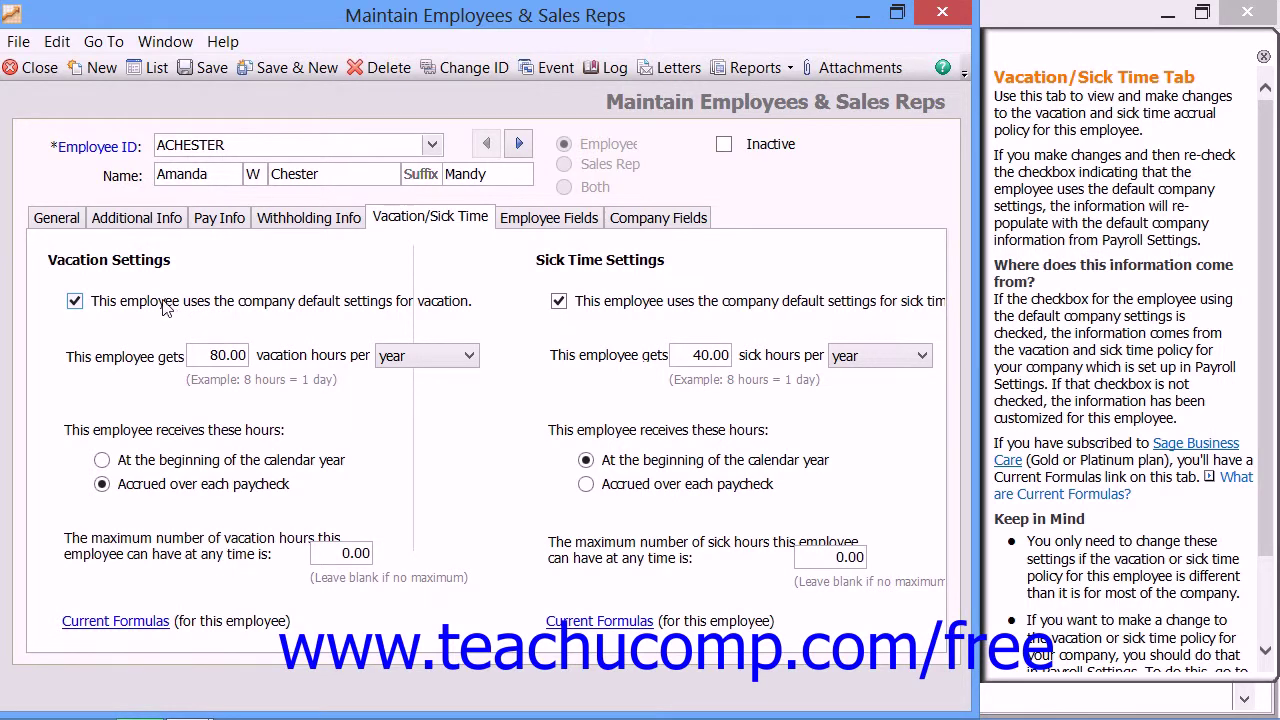
click(74, 302)
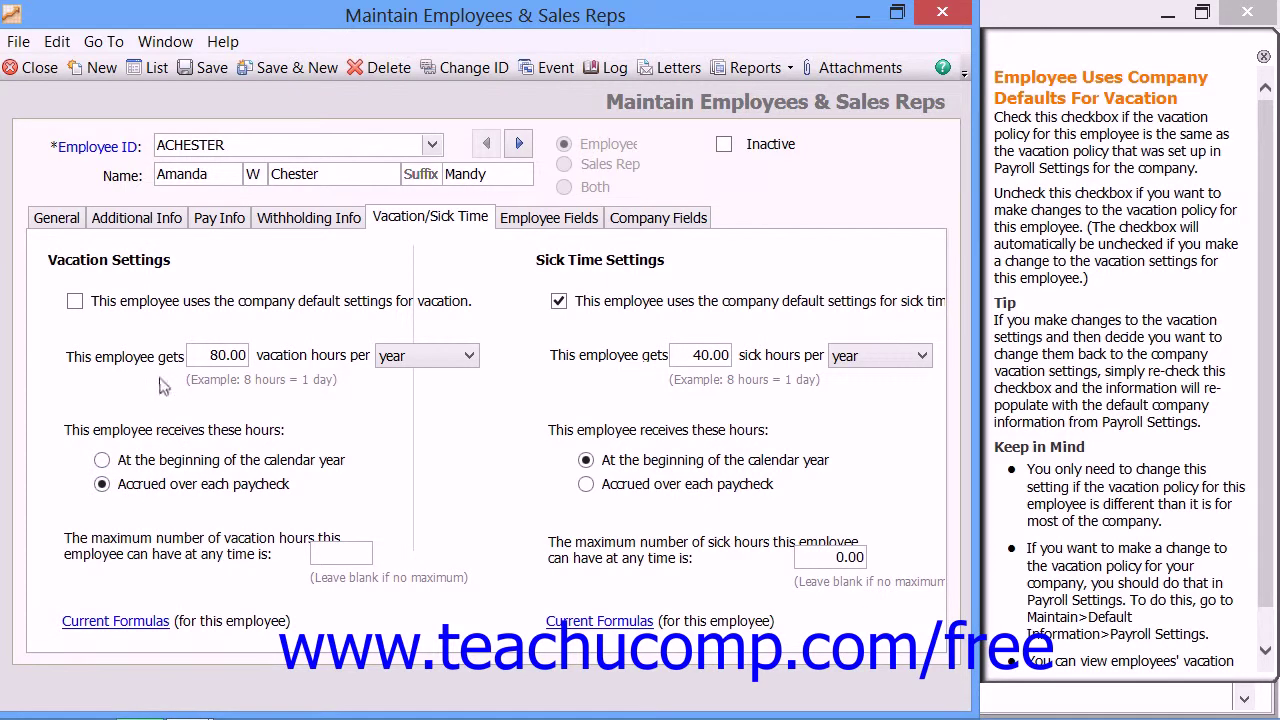
click(76, 304)
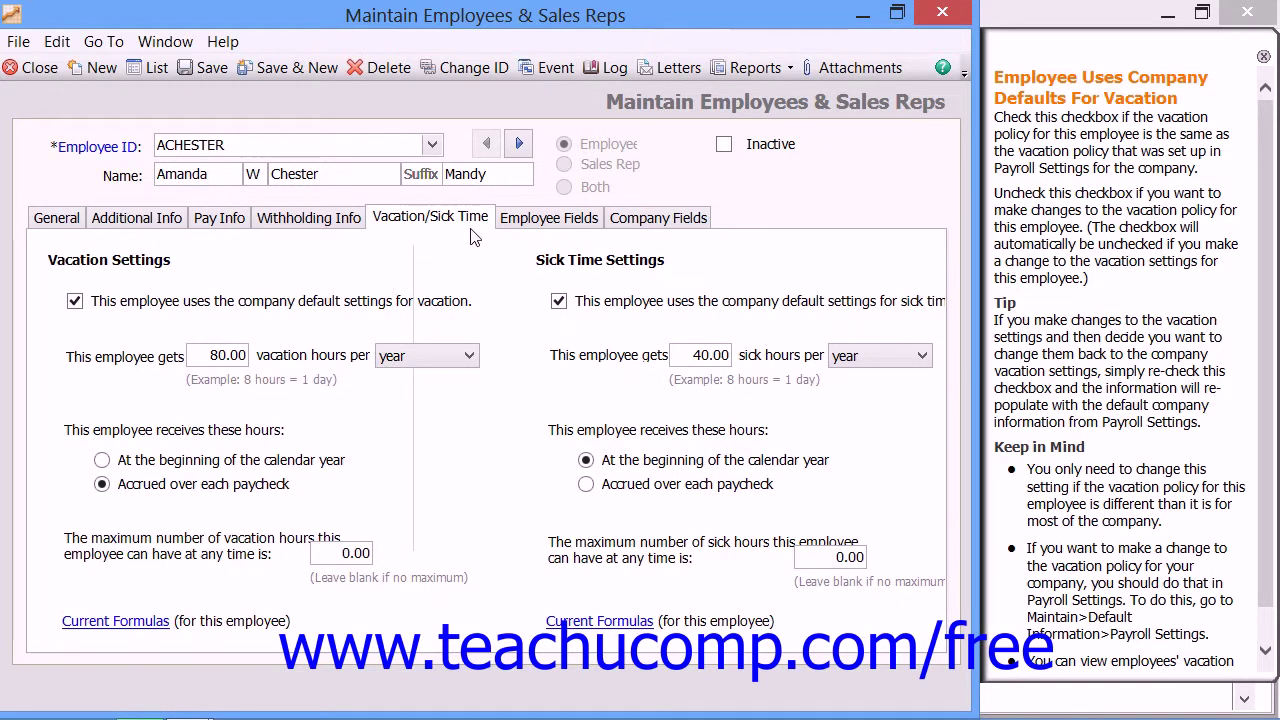
Review the Employee Fields grid, toggling Dental's Use Defaults off and back on, then view Company Fields
click(522, 229)
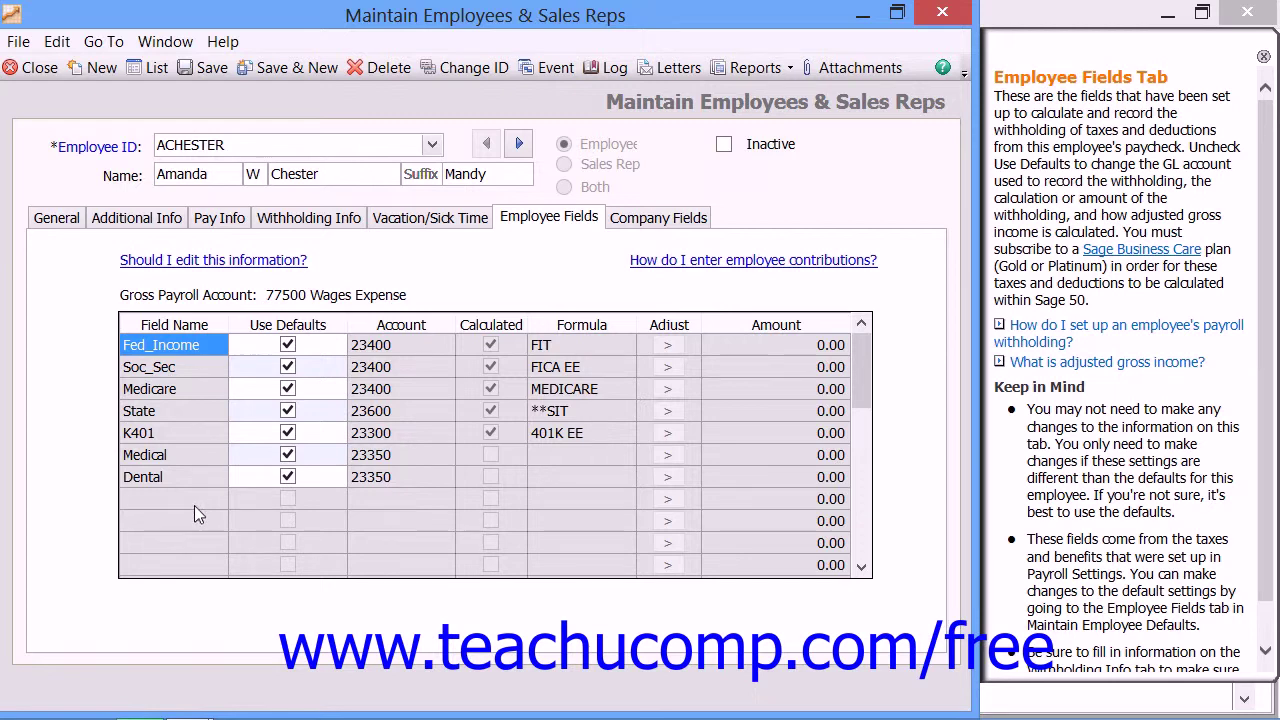
click(288, 477)
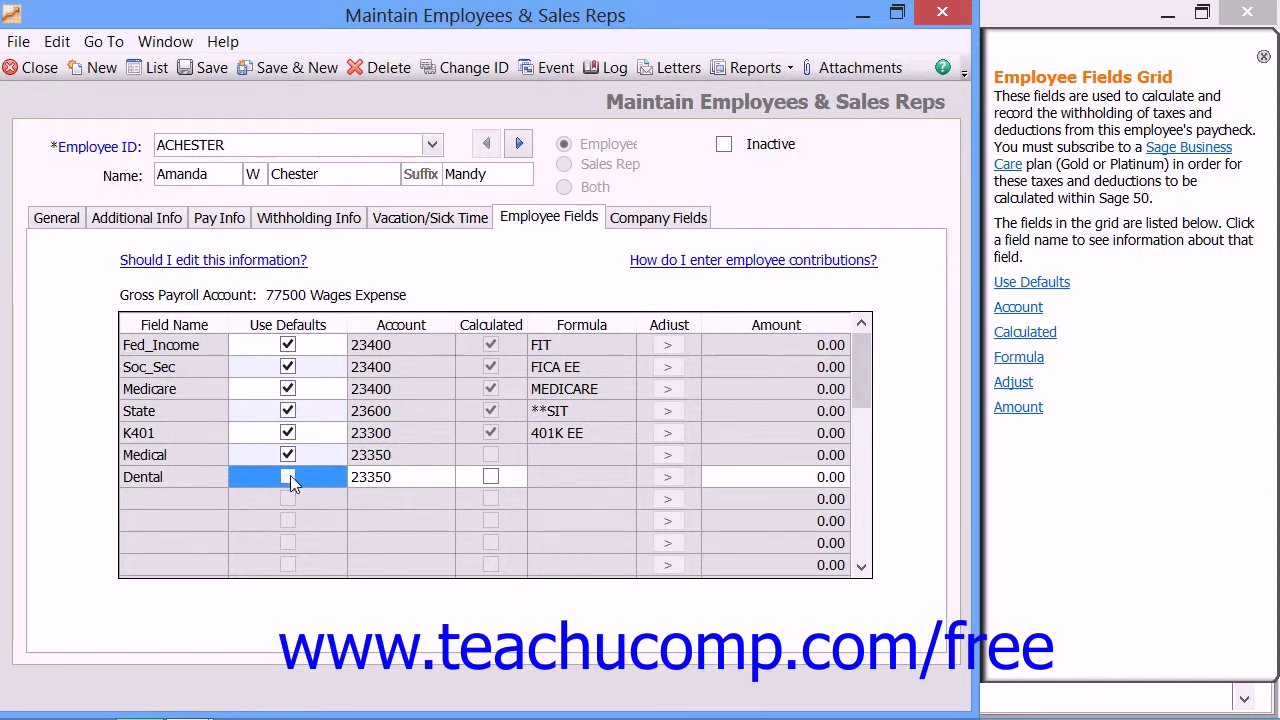
click(288, 477)
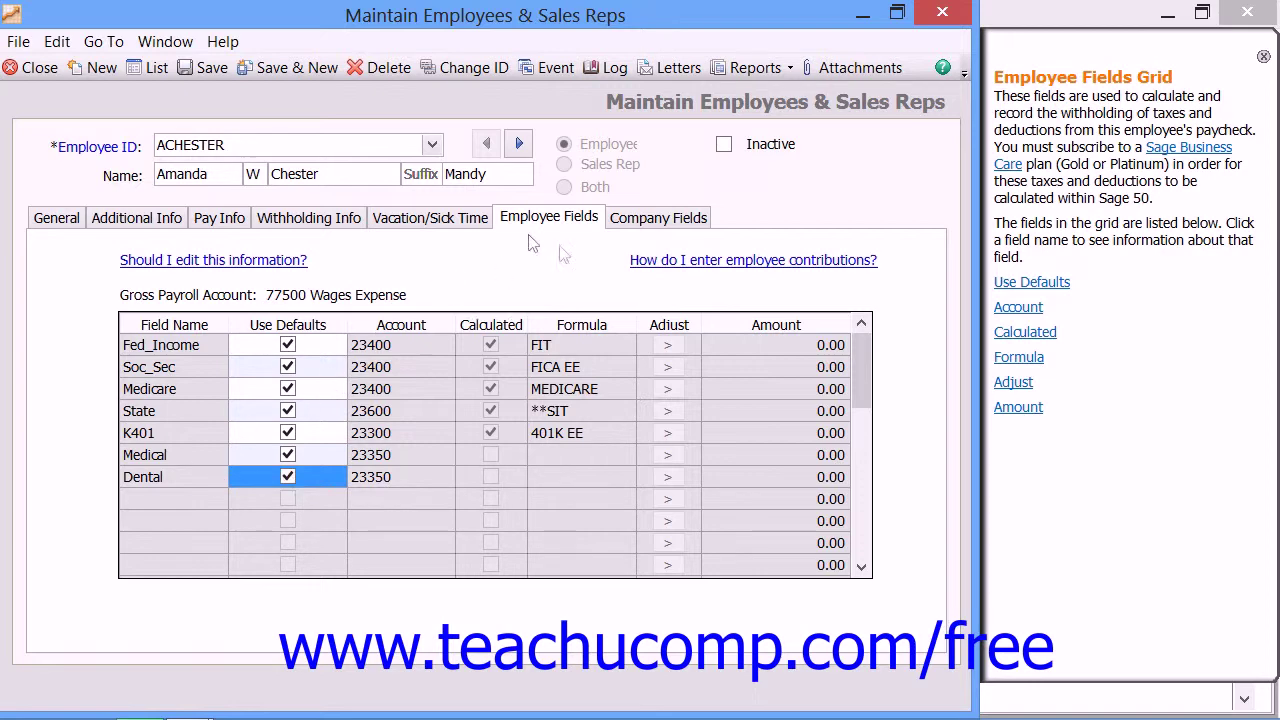
click(622, 218)
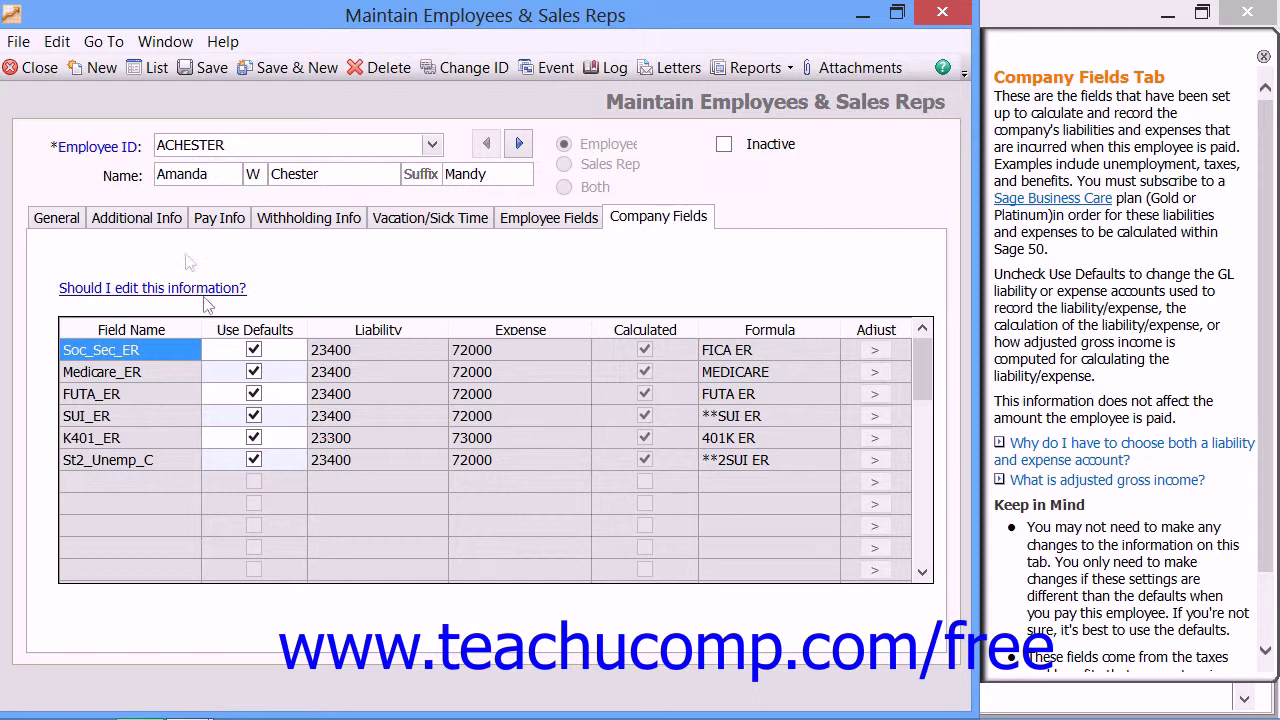
Save ACHESTER's record and begin a blank new employee record with Save & New
click(258, 74)
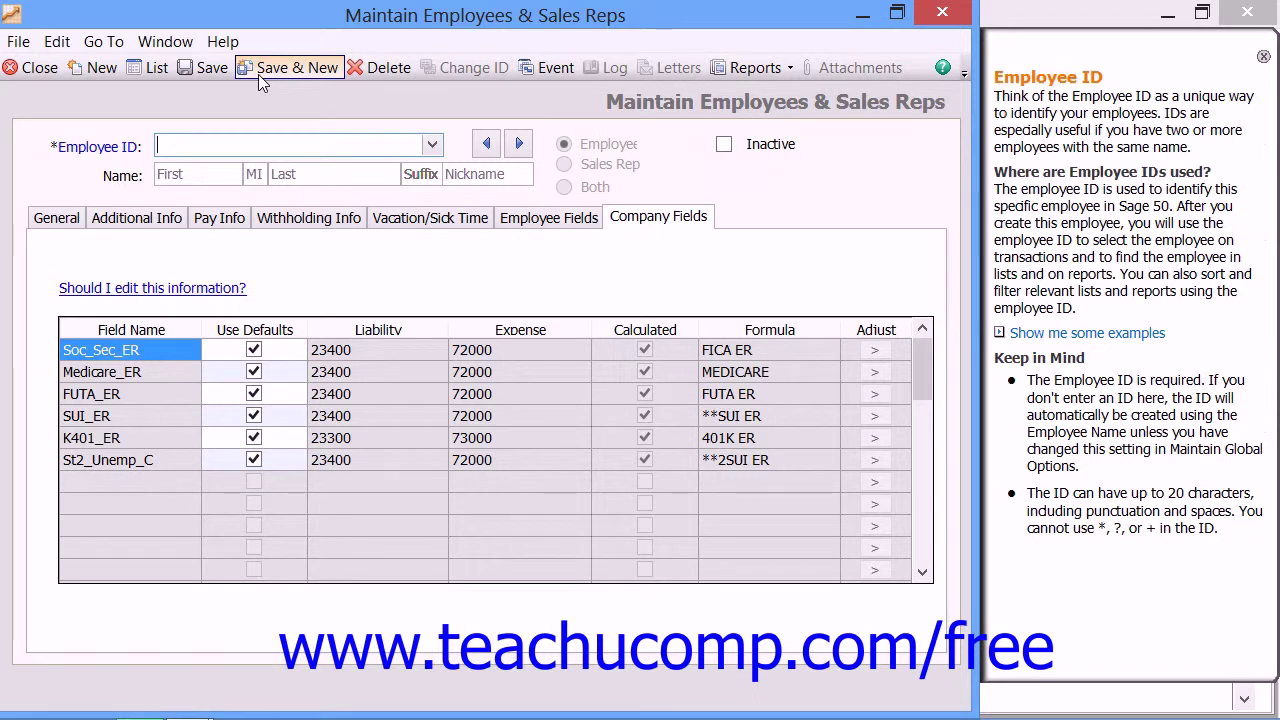